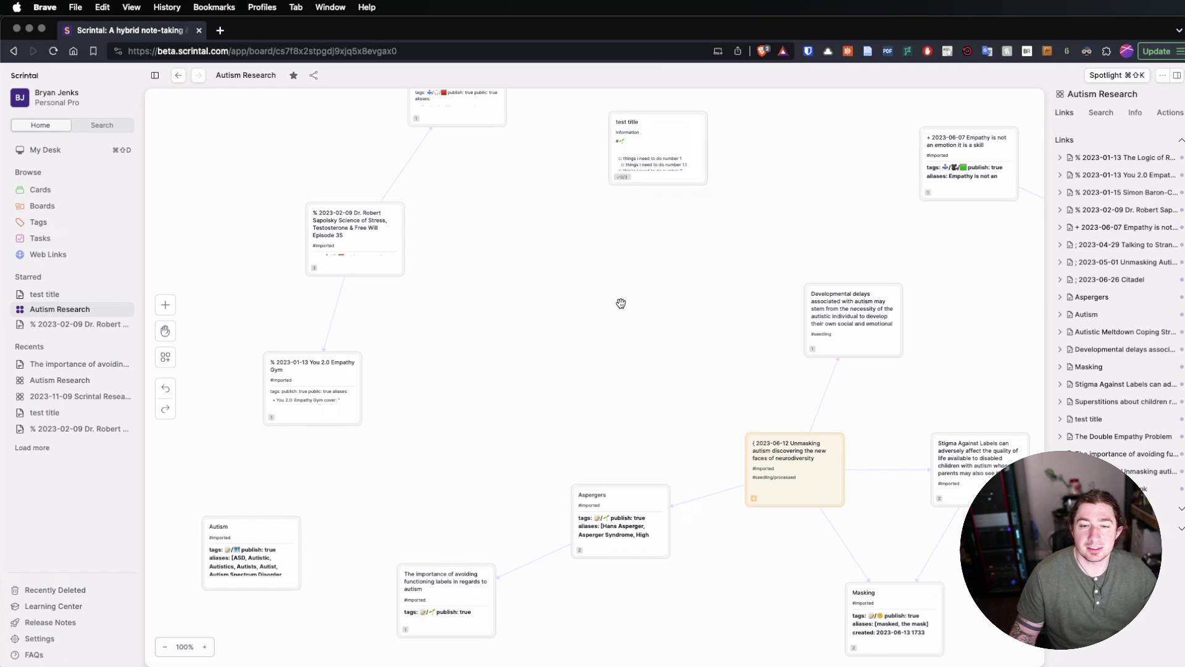
Create a new card in the board's empty middle area, title it "hello youtube and content card", and open it.
double_click(582, 274)
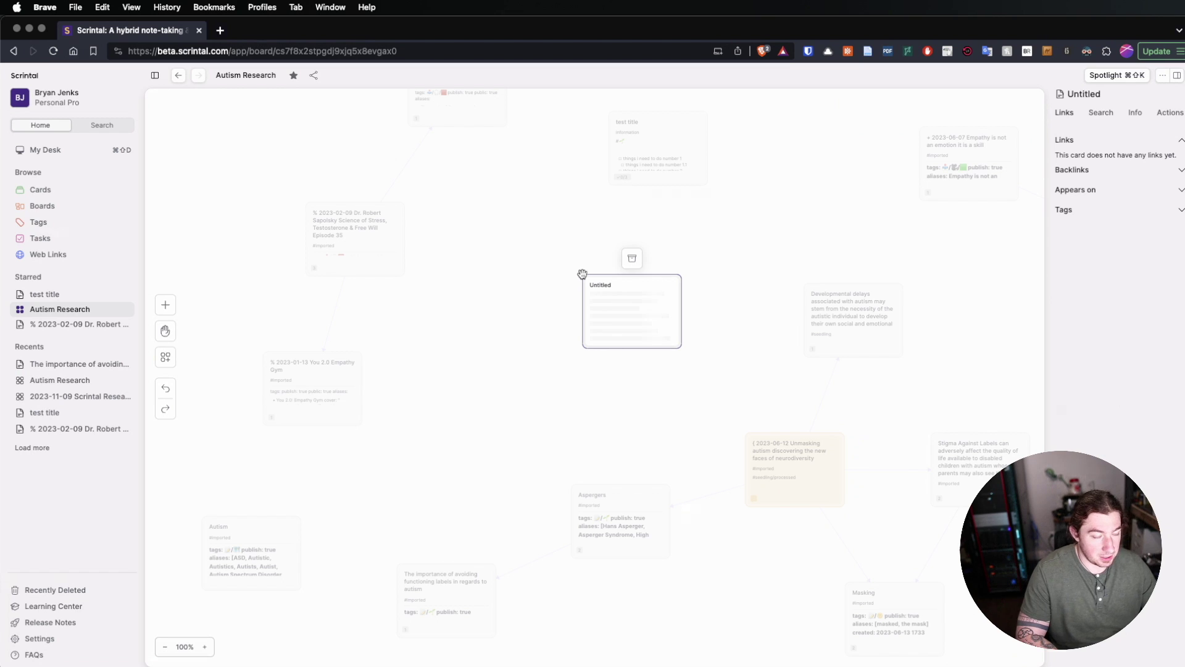
text(hello)
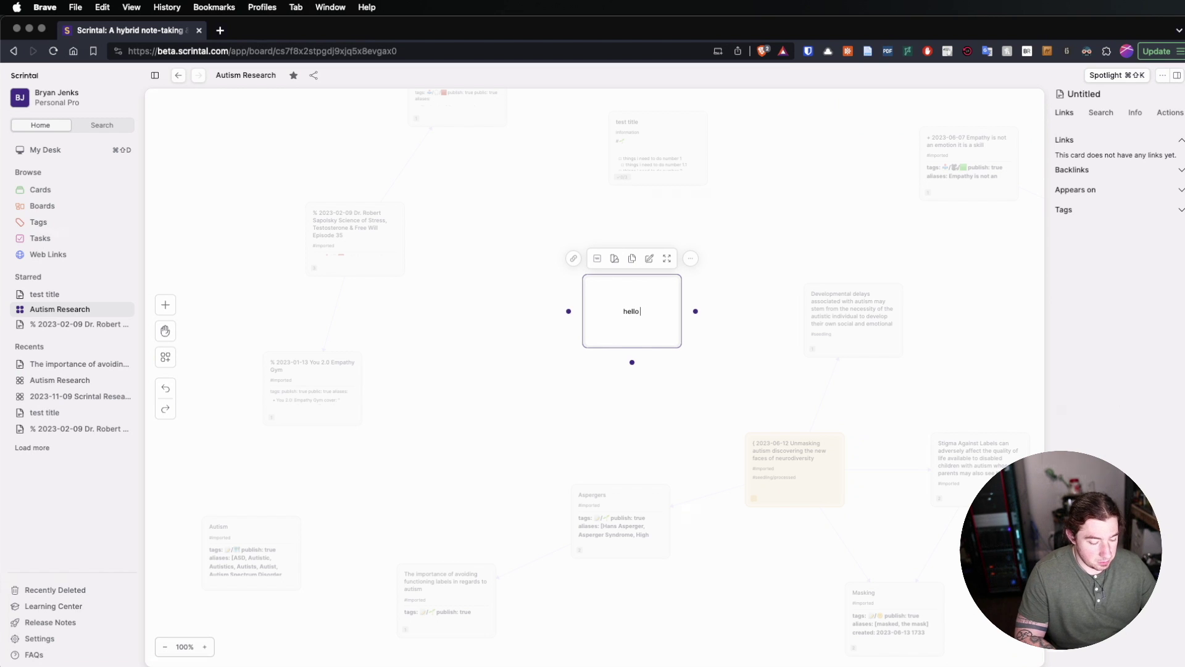
text( youtube and con)
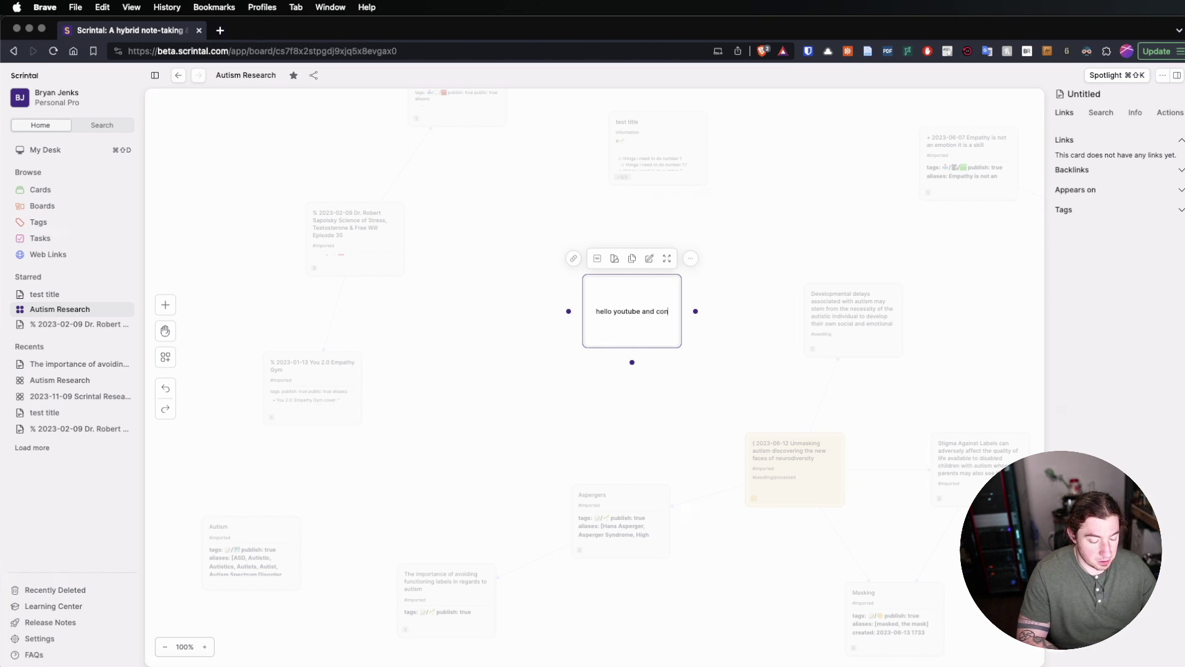
text(tent card)
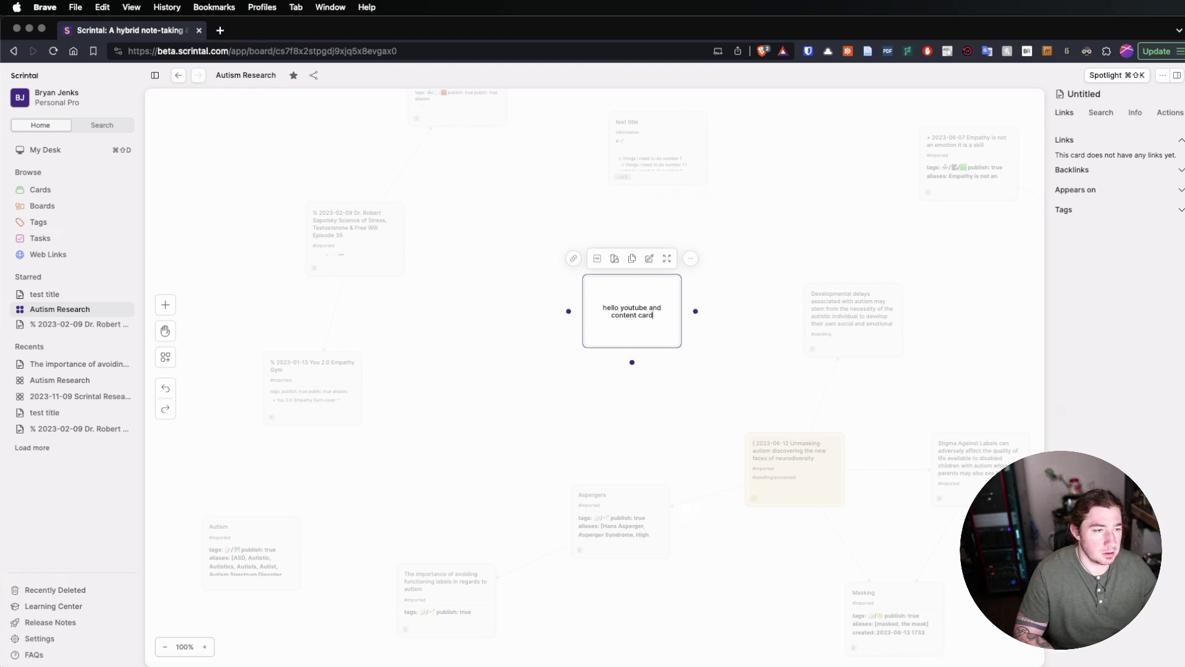
key(Return)
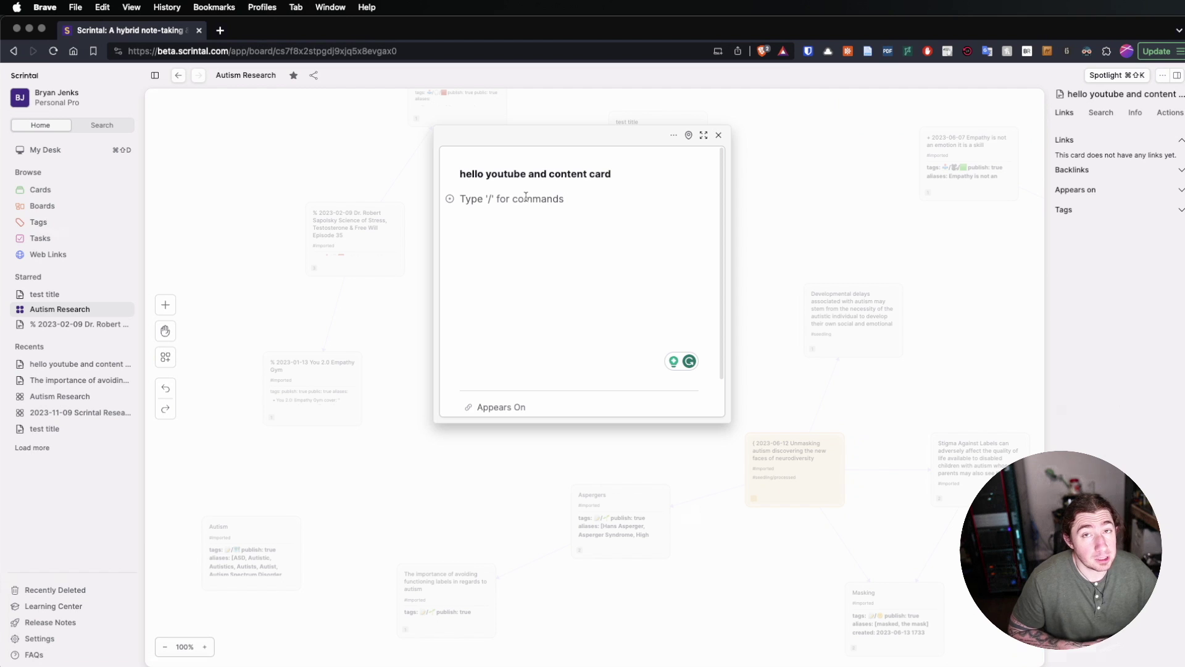
Embed the copied YouTube link to "Working With An Obsidian Template Vault" in the card body, then test playback and pause it.
text(/)
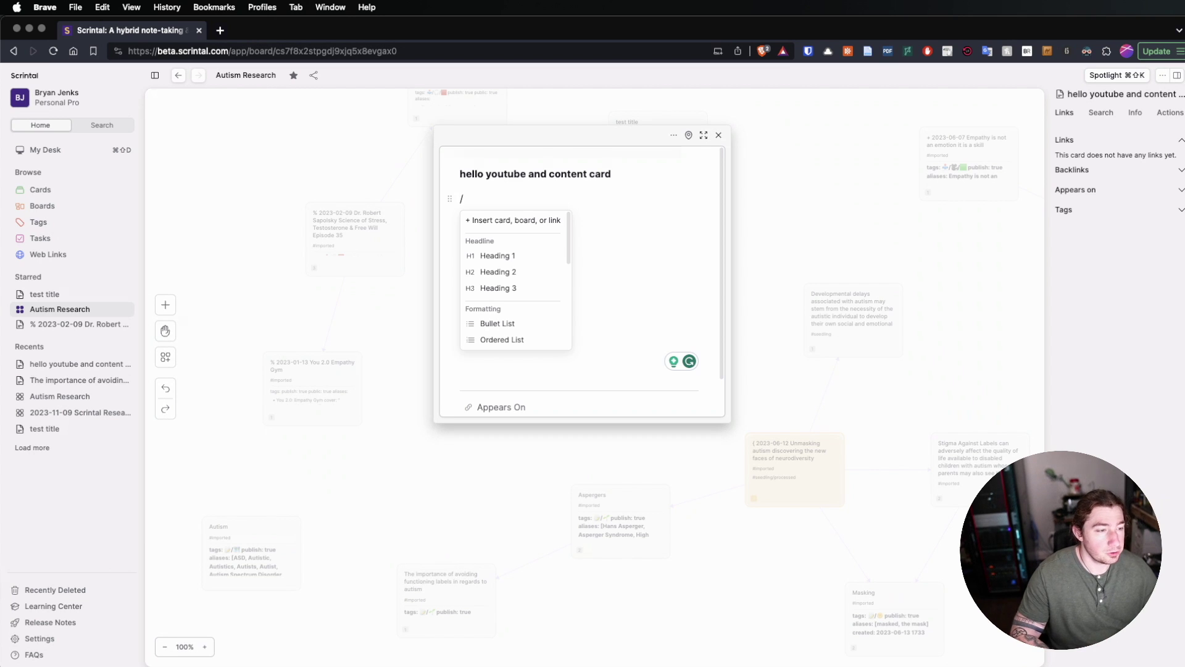
text(you)
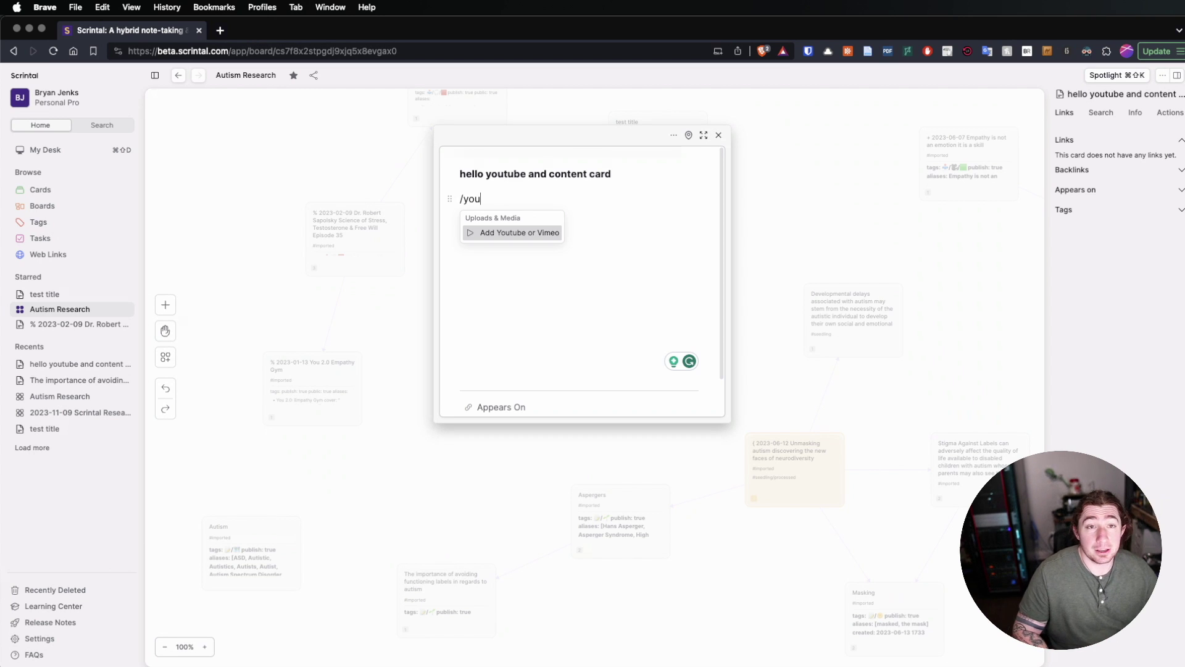
key(Return)
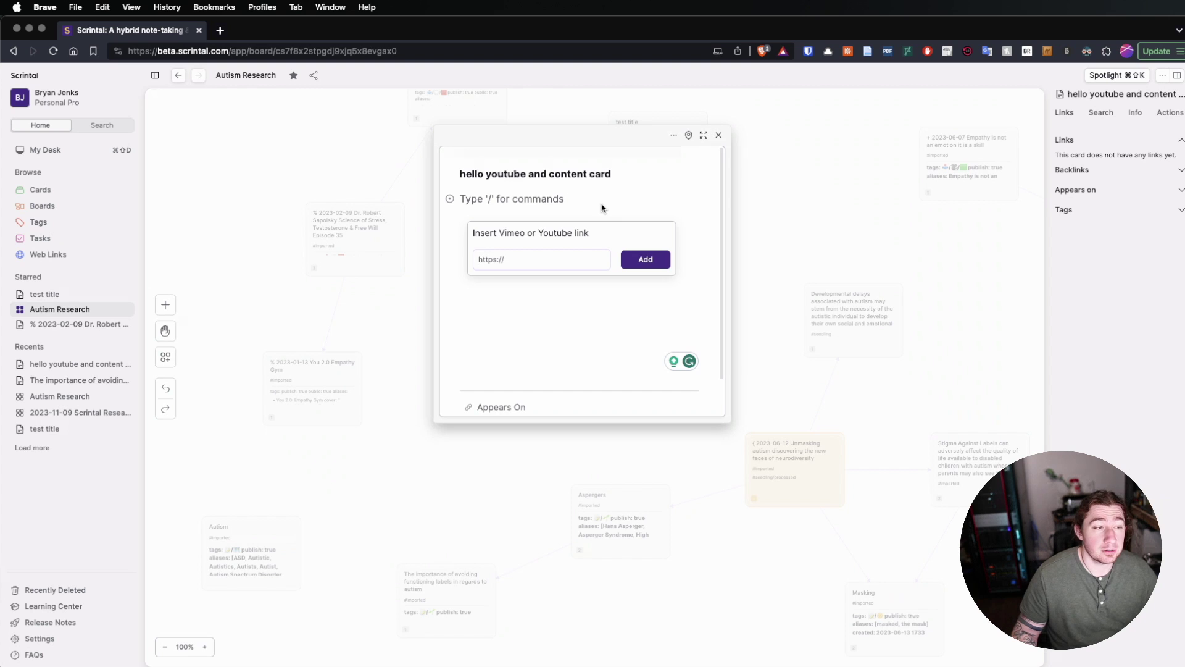
key(super+v)
click(648, 260)
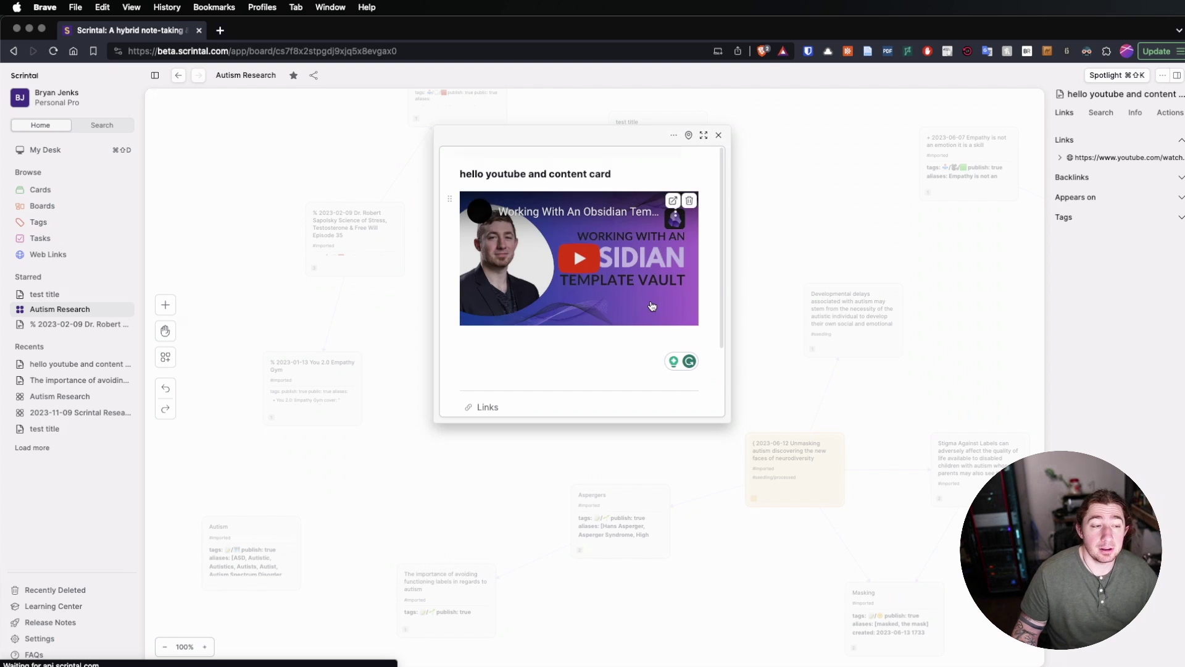
click(581, 262)
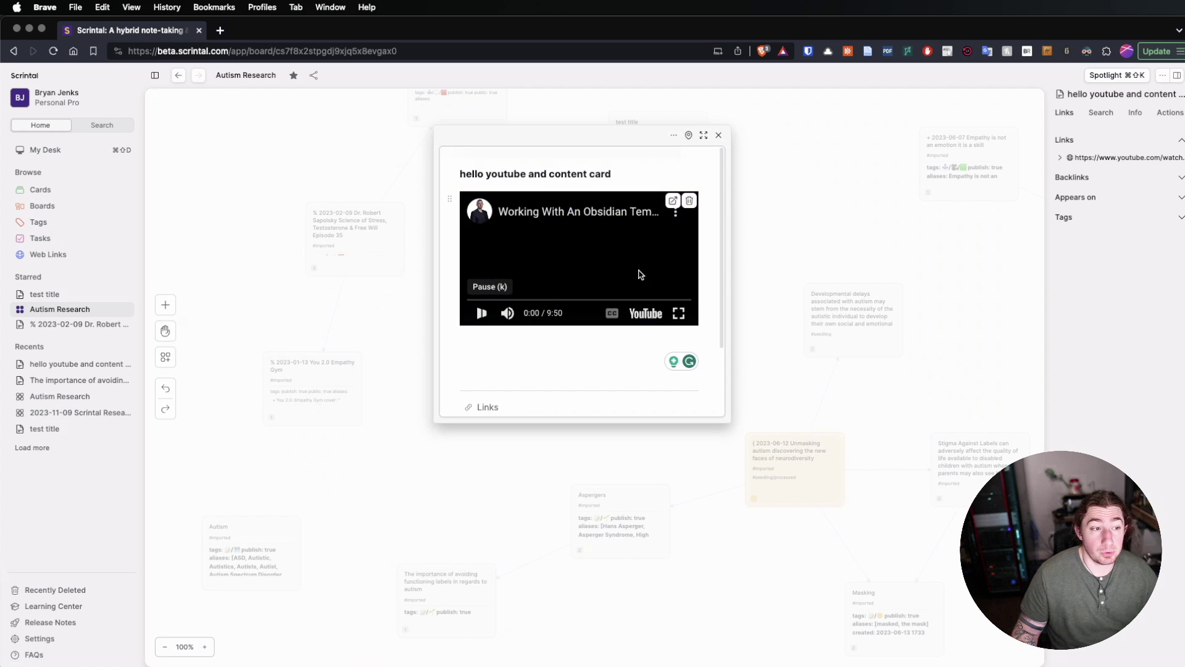
click(481, 312)
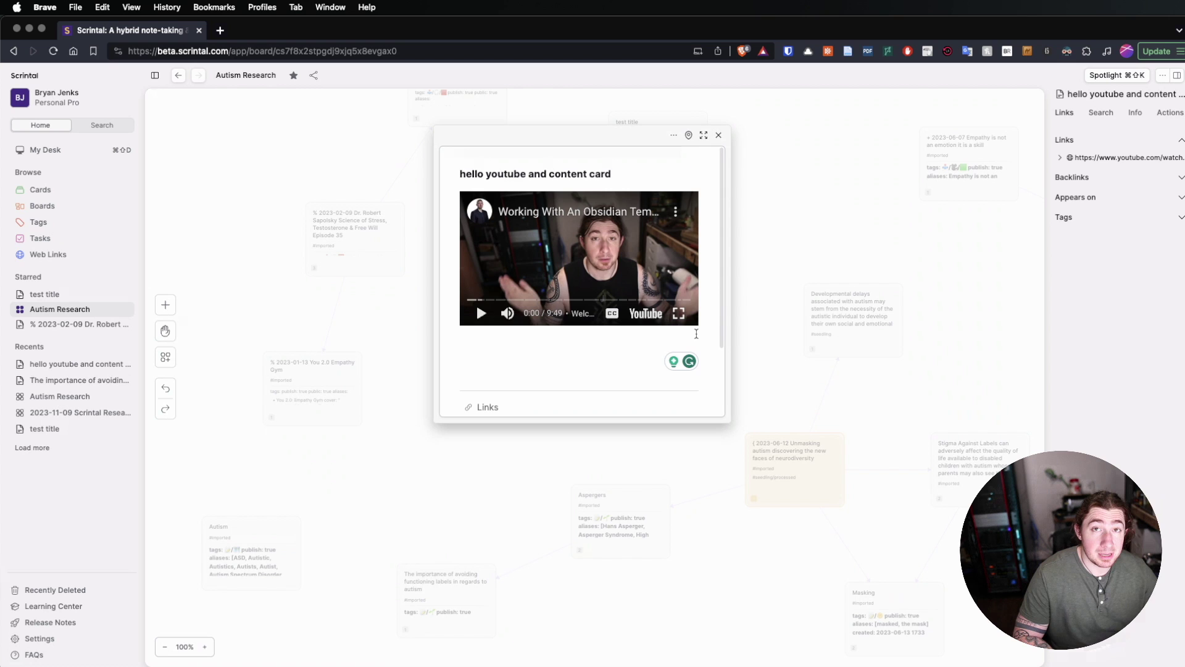
Upload the 2022-11-09 D195_Task 2 docx file from Finder into the card below the video.
text(/f)
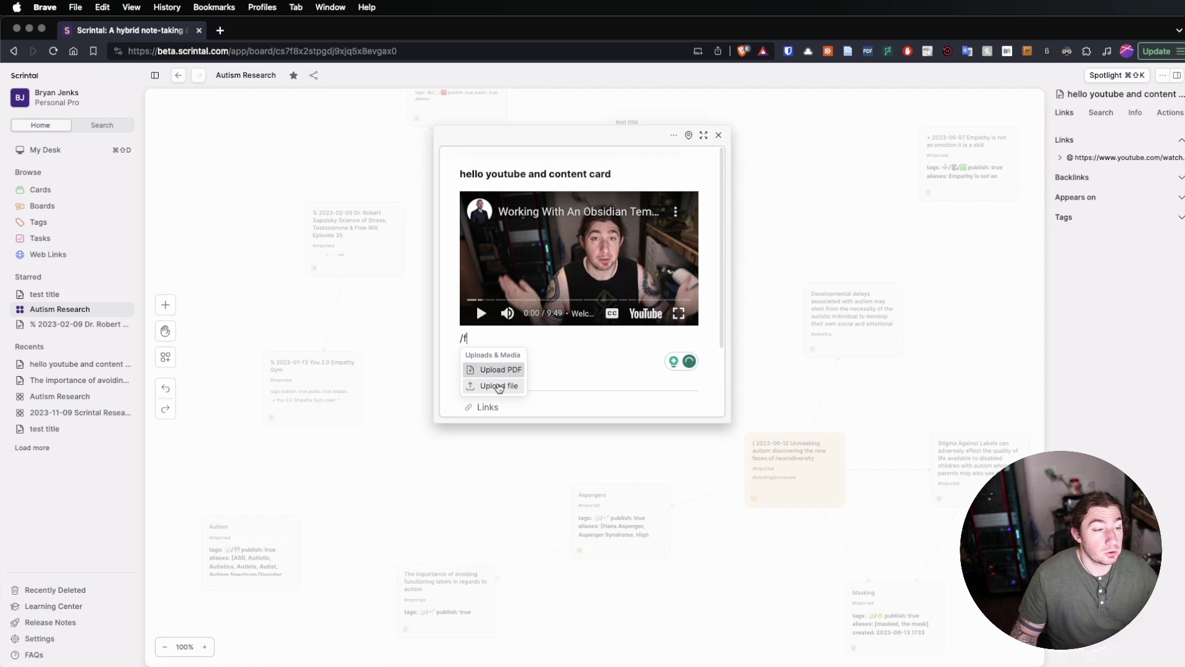
click(500, 387)
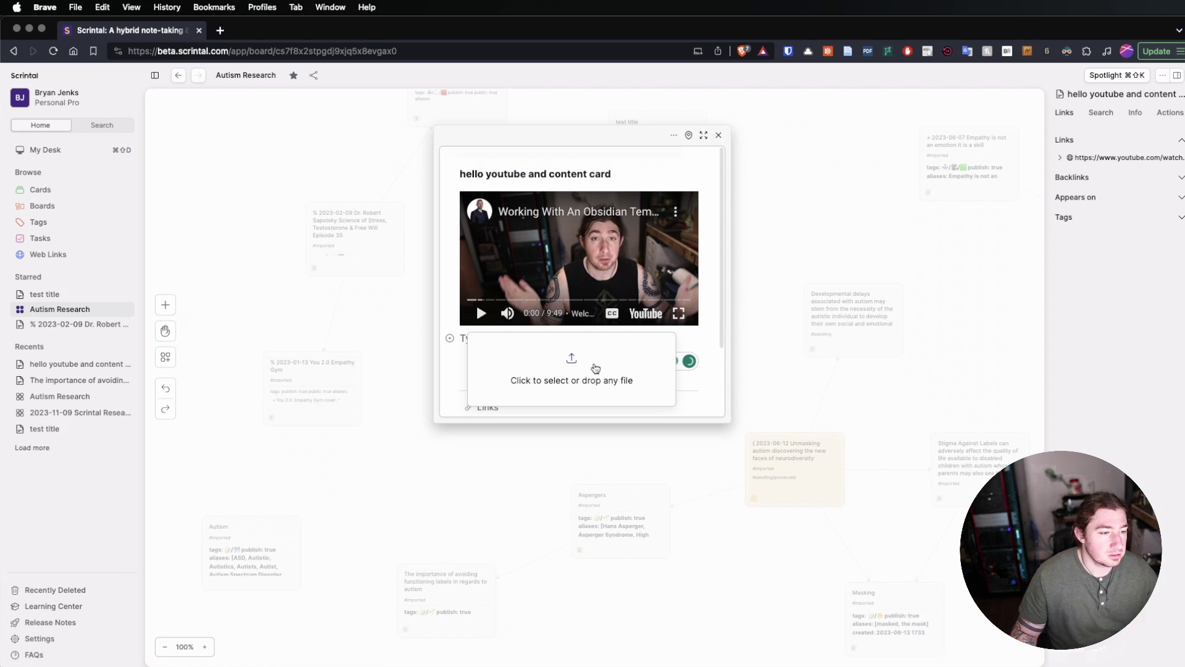
key(super+Tab)
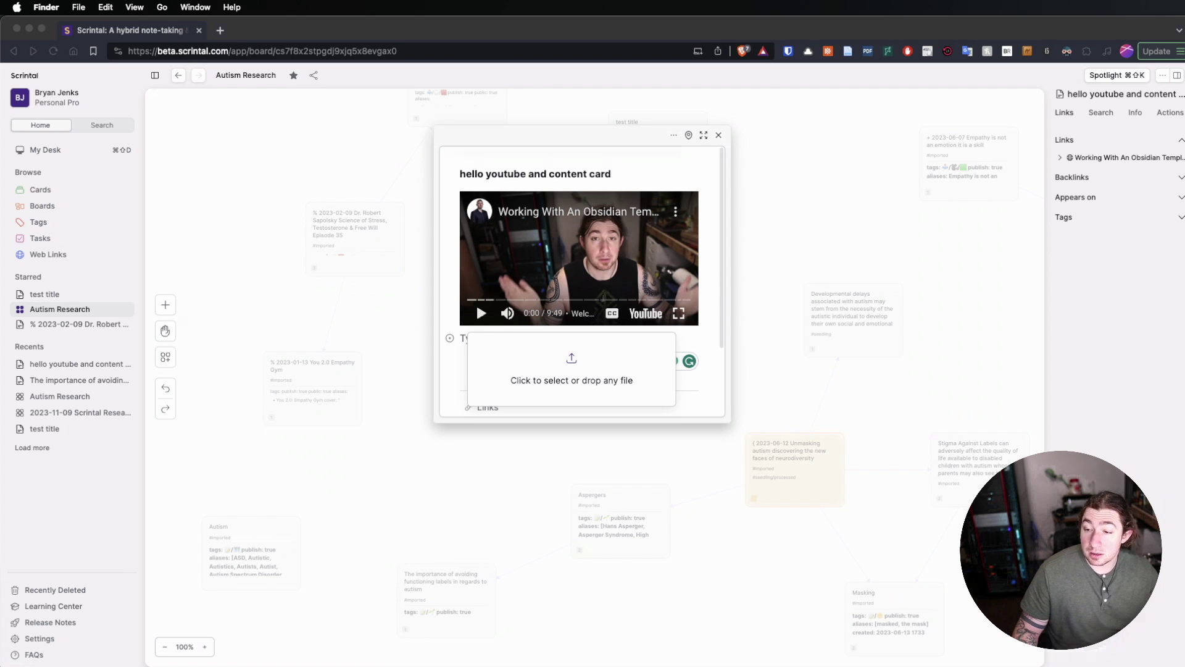
drag(1184, 350, 493, 379)
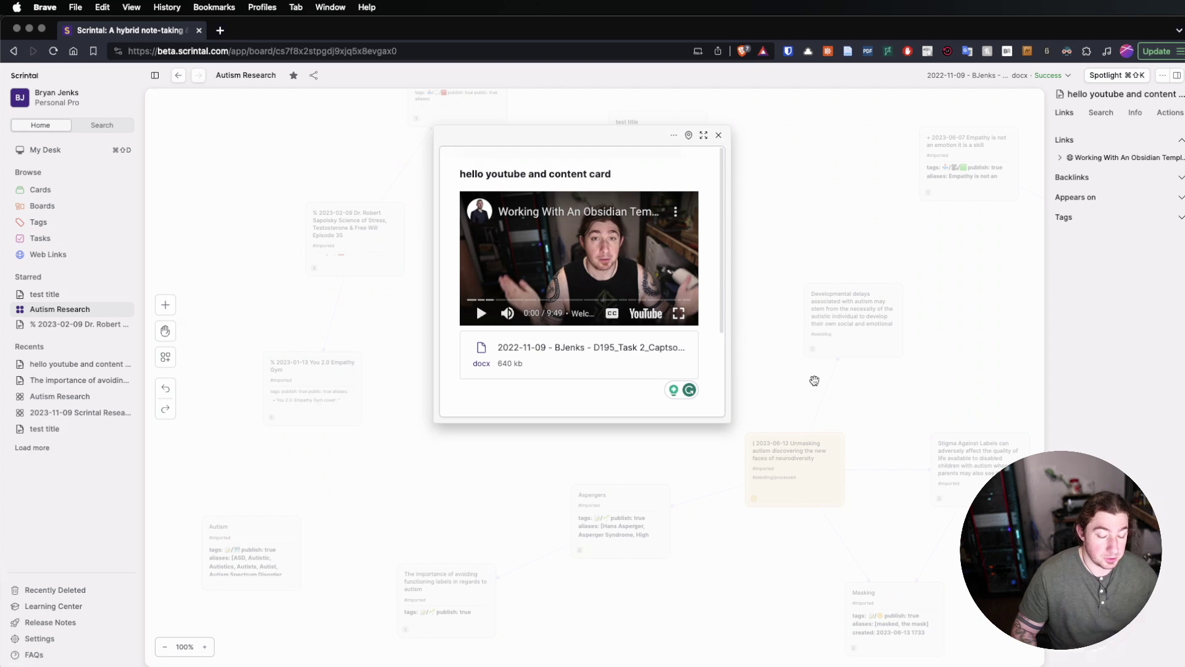
Insert the image strongapp.jpg from the pushover_icons folder below the docx attachment and check the card's contents.
click(506, 408)
text(/image)
key(Return)
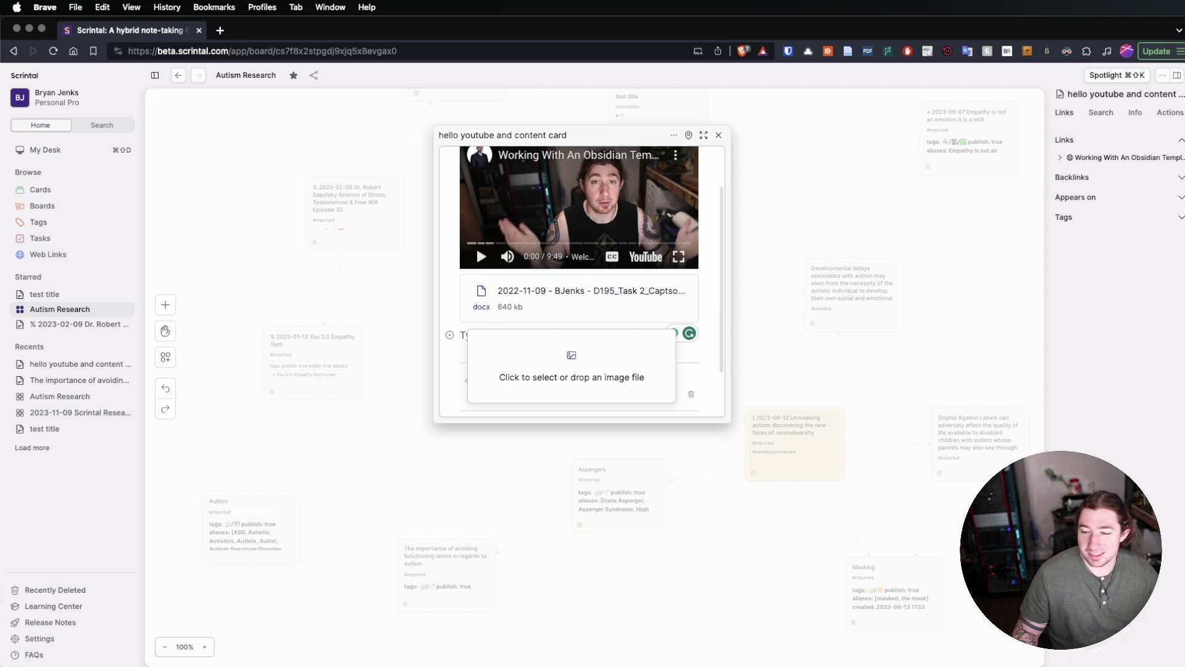
key(super+Tab)
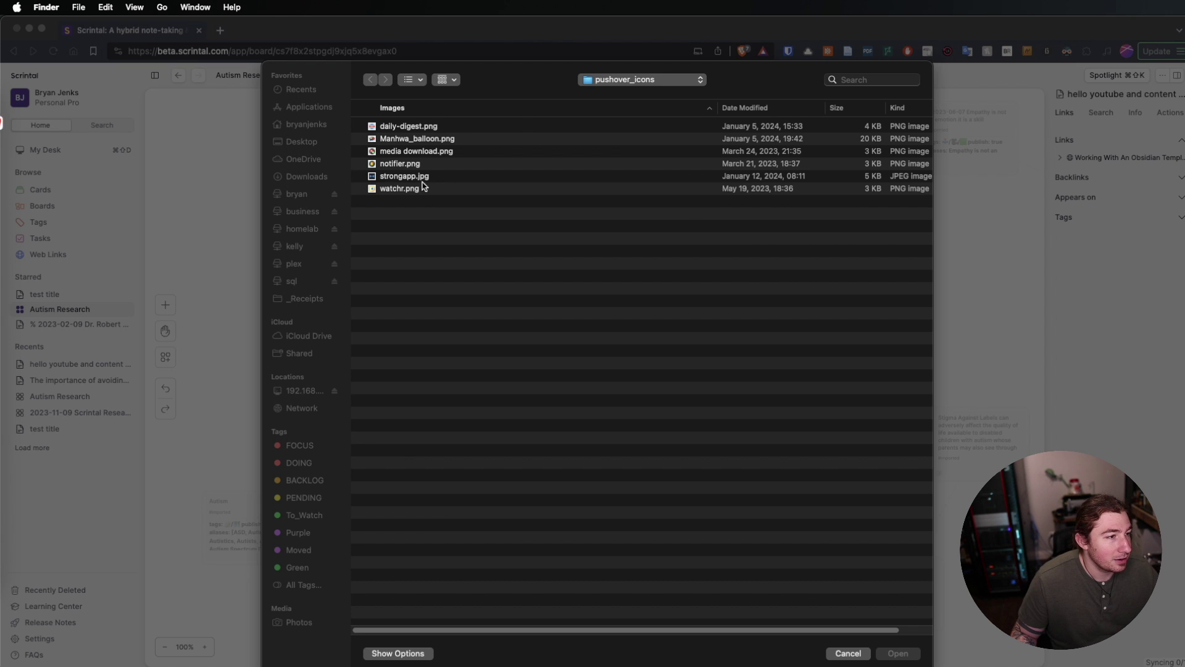
click(418, 180)
click(420, 179)
double_click(419, 179)
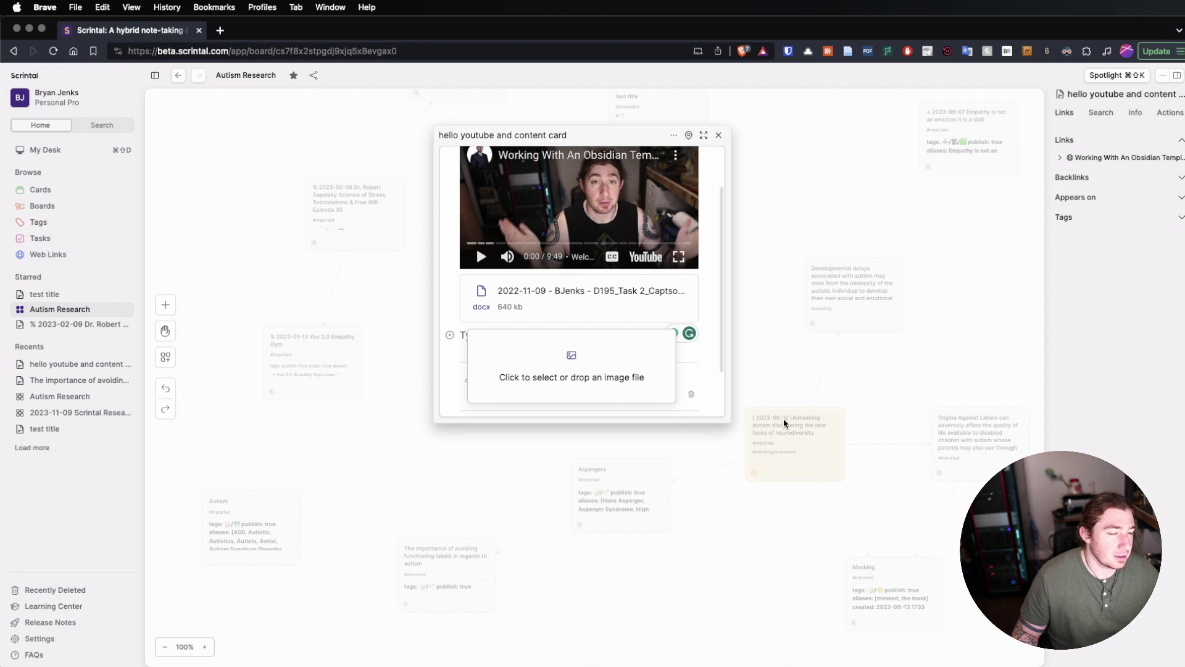
scroll(561, 347, down, 5)
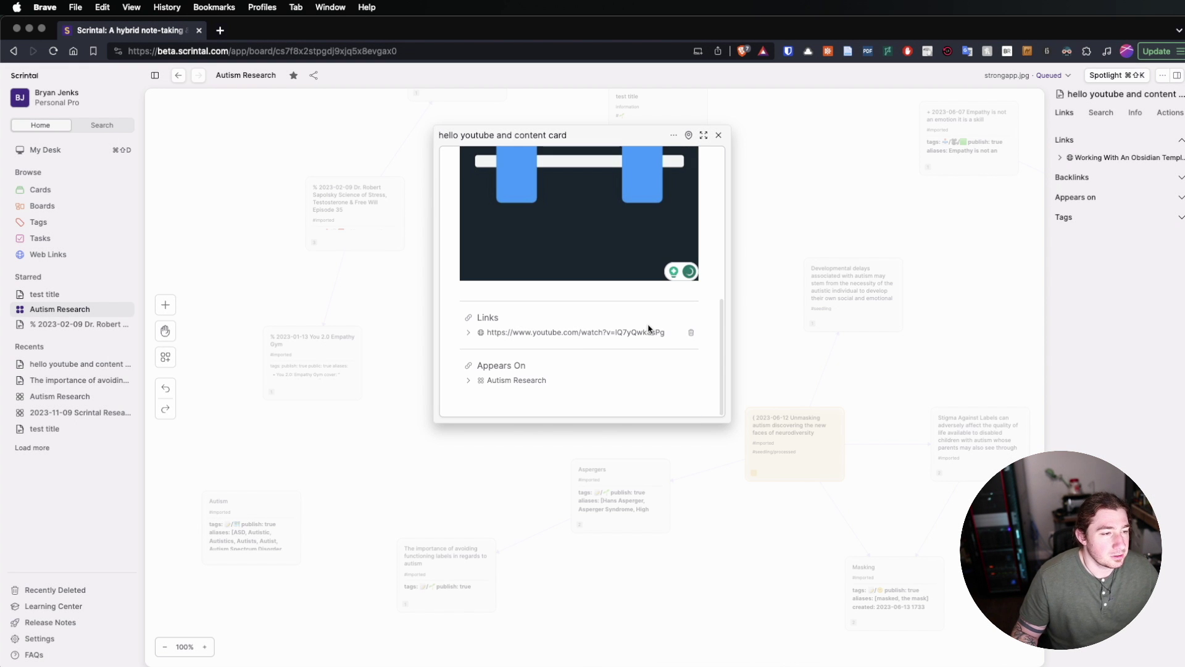
scroll(586, 342, up, 5)
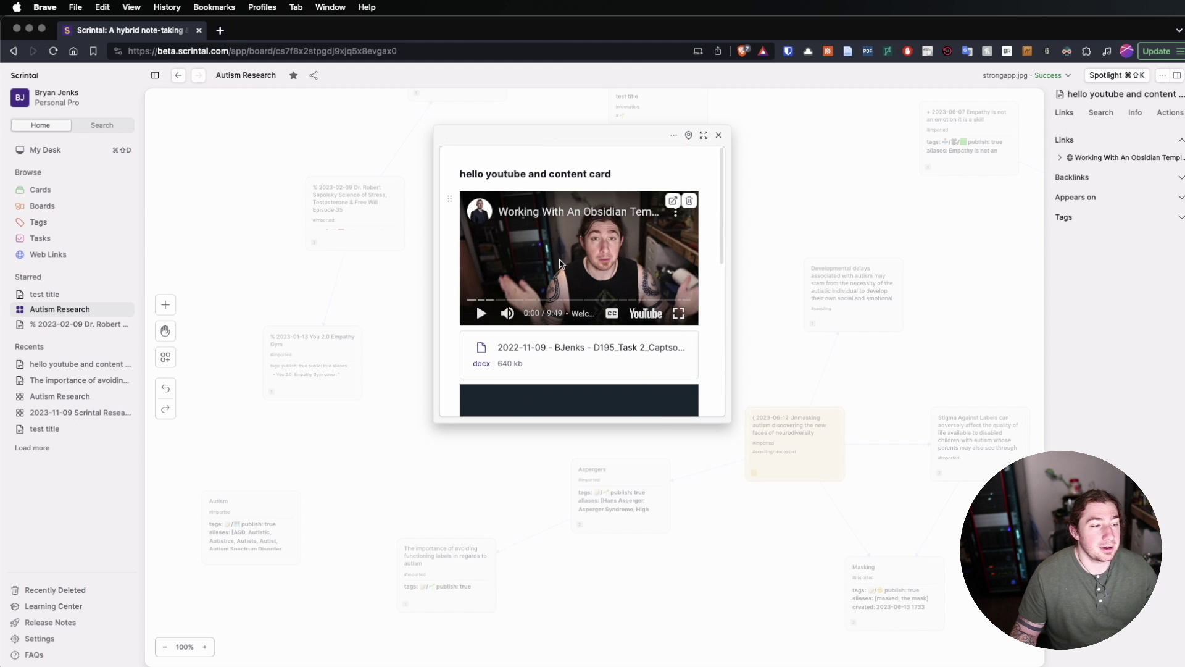
Look through the card's links and the workspace's full list of web links, then return to the Autism Research board.
scroll(517, 360, down, 5)
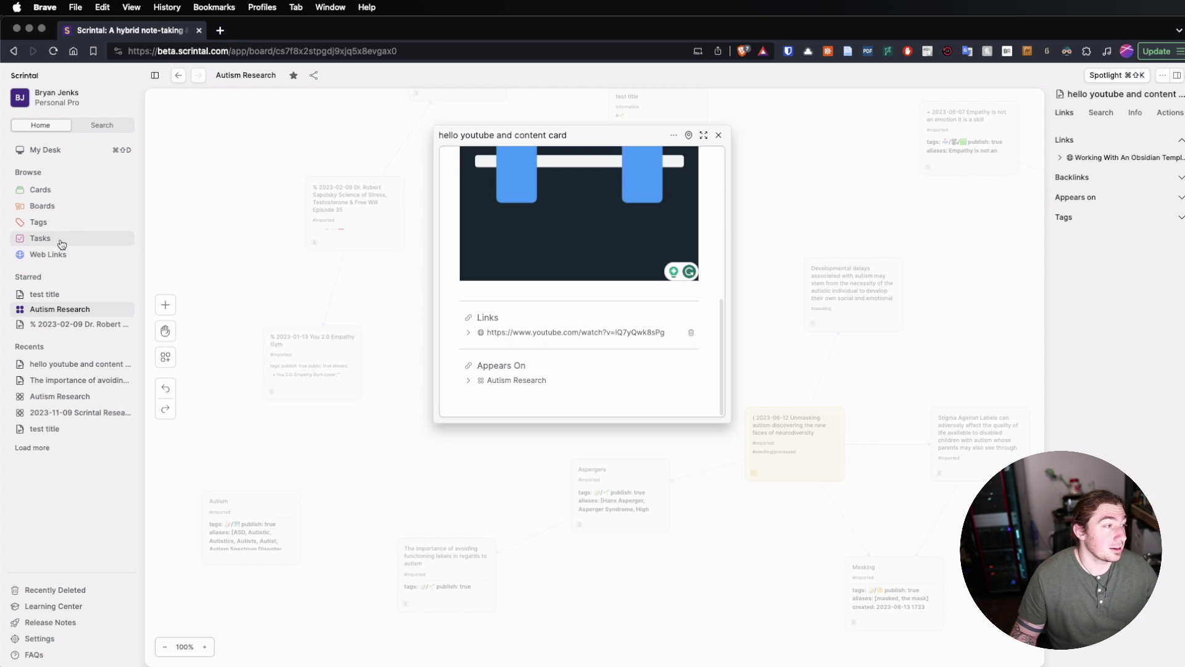
click(65, 264)
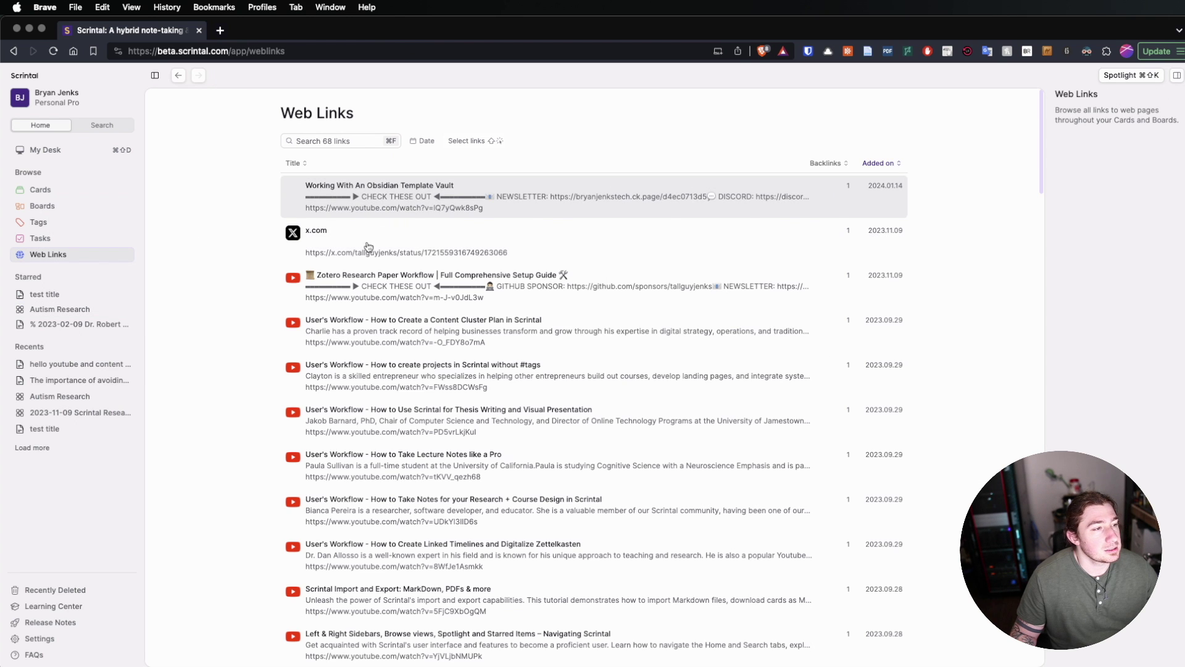
scroll(402, 370, down, 6)
scroll(389, 371, up, 6)
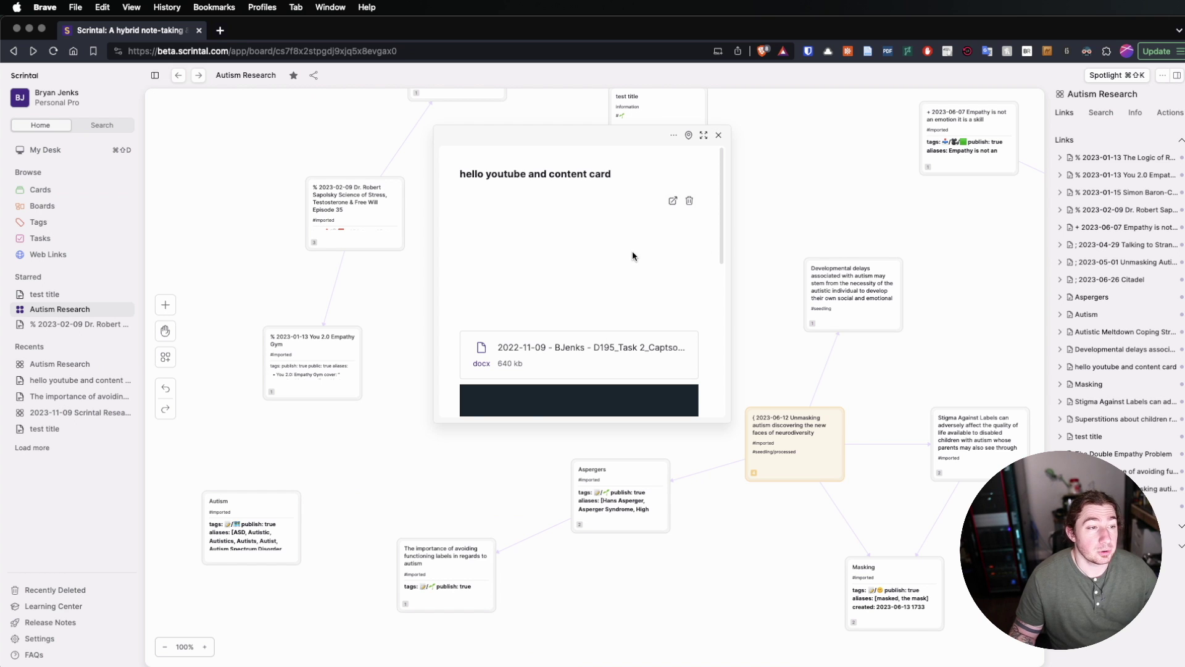
Add the text line "content, hello world" below the image in the card and start a new line.
scroll(632, 250, down, 4)
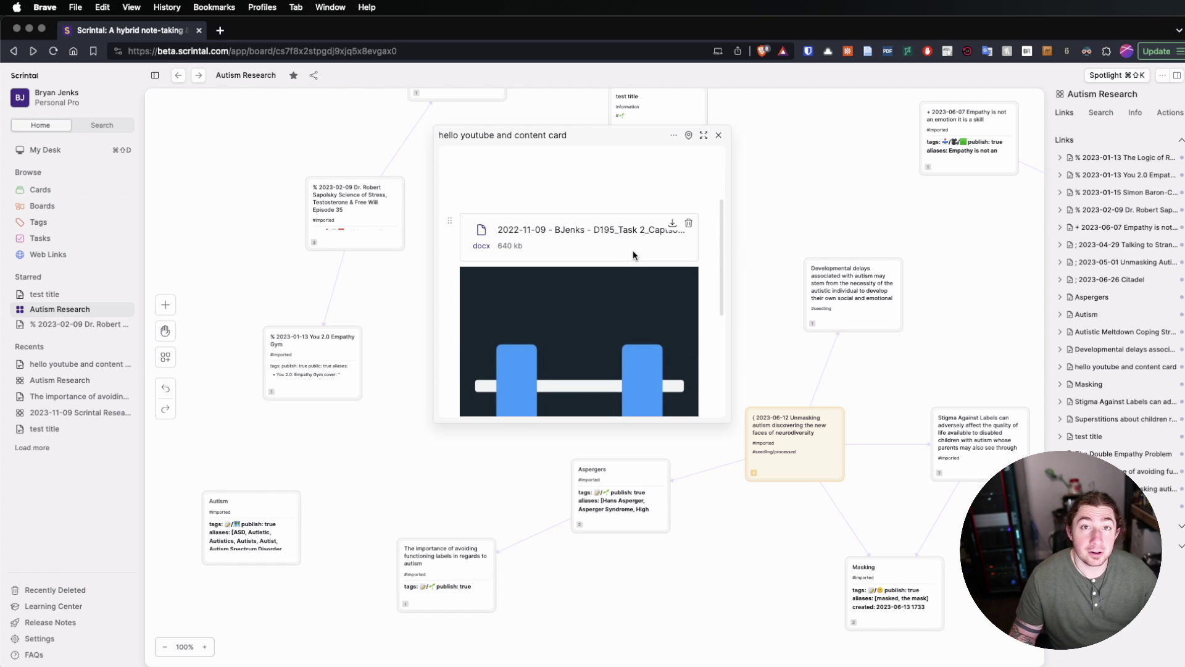
click(551, 381)
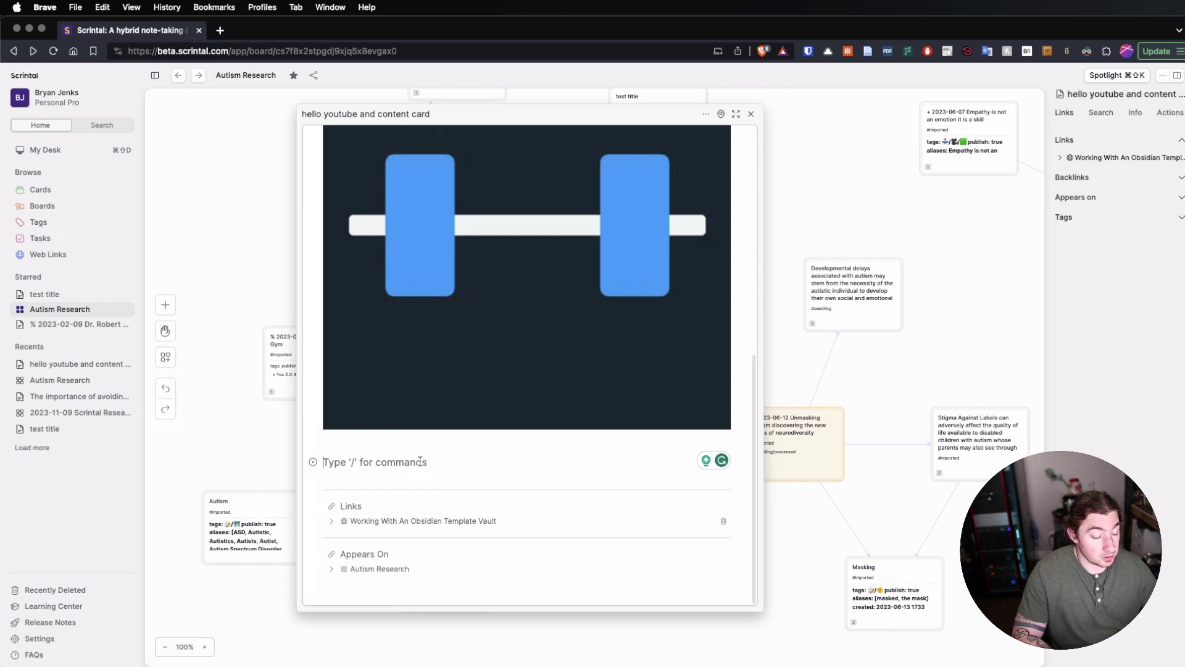
text(content )
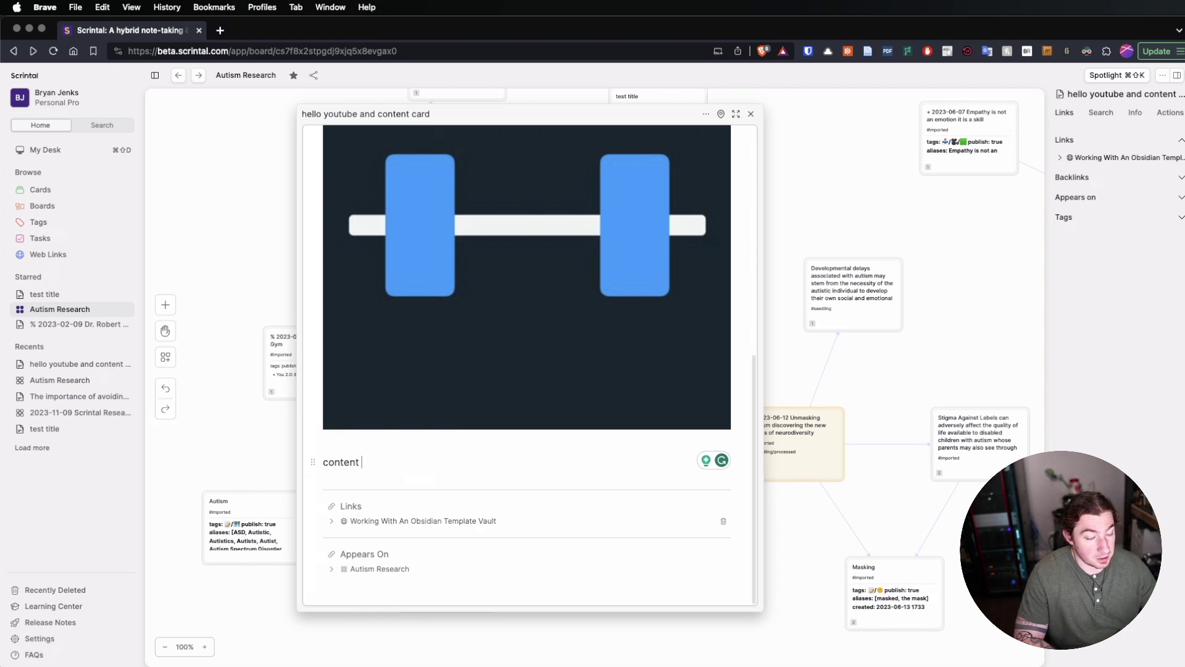
text(, hellow rodl)
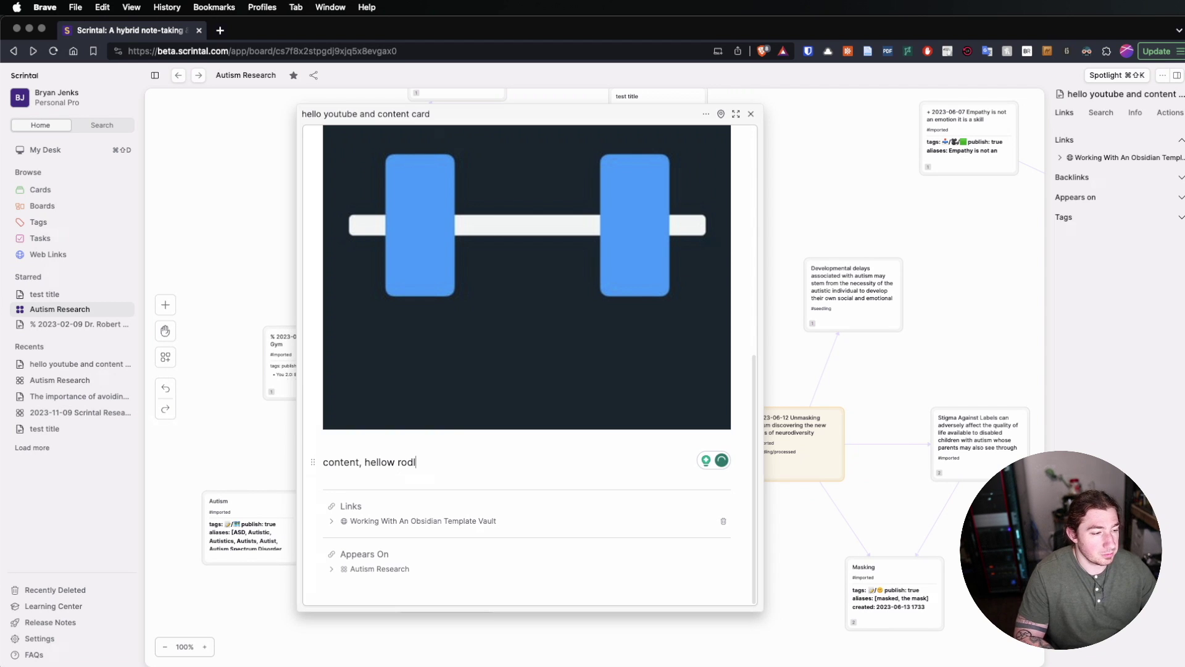
key(BackSpace)
key(BackSpace)
key(BackSpace)
key(BackSpace)
key(BackSpace)
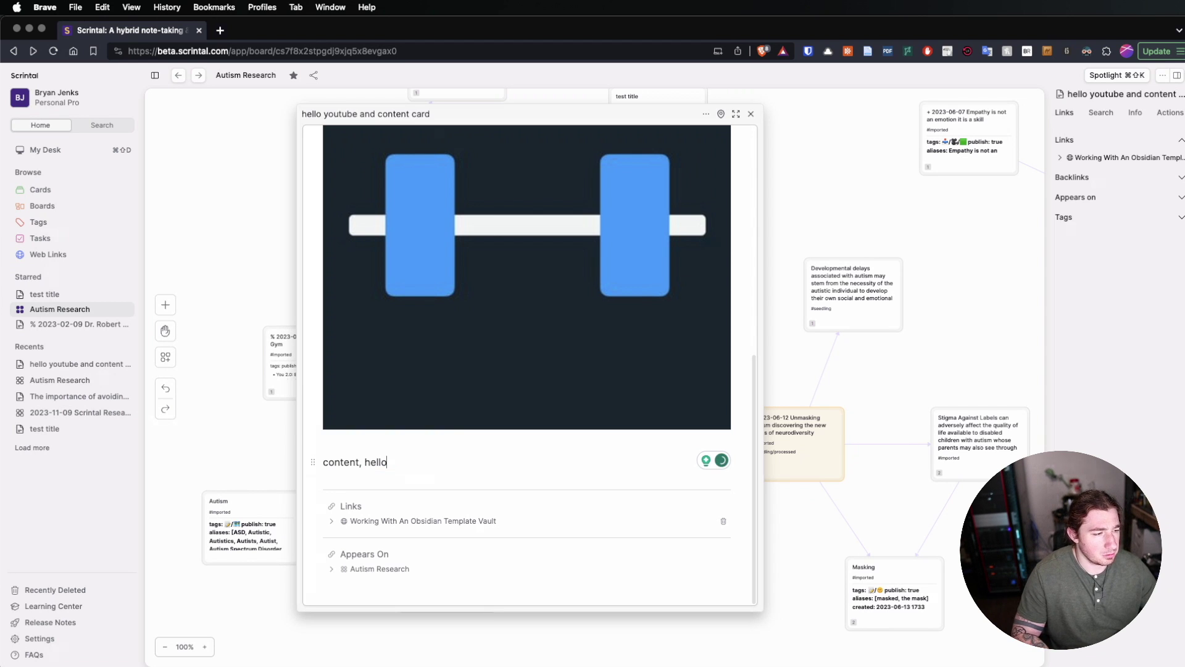
text(world)
key(Return)
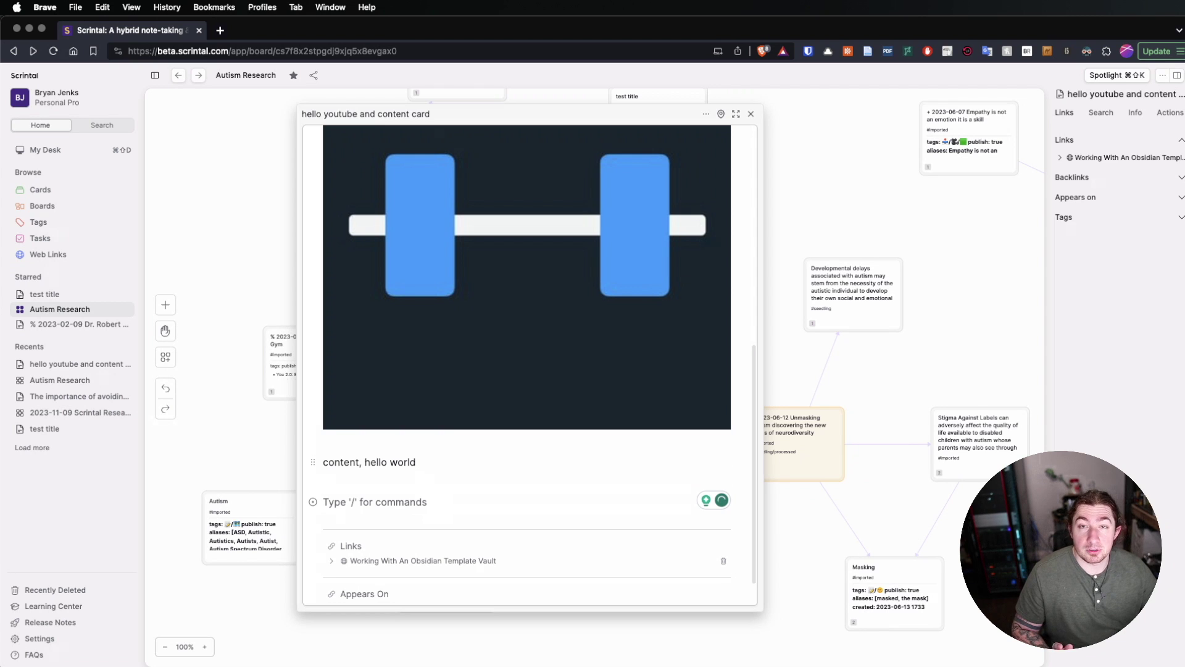
Add the existing seedling emoji tag #🌱 below the text line and start another line.
text(/t)
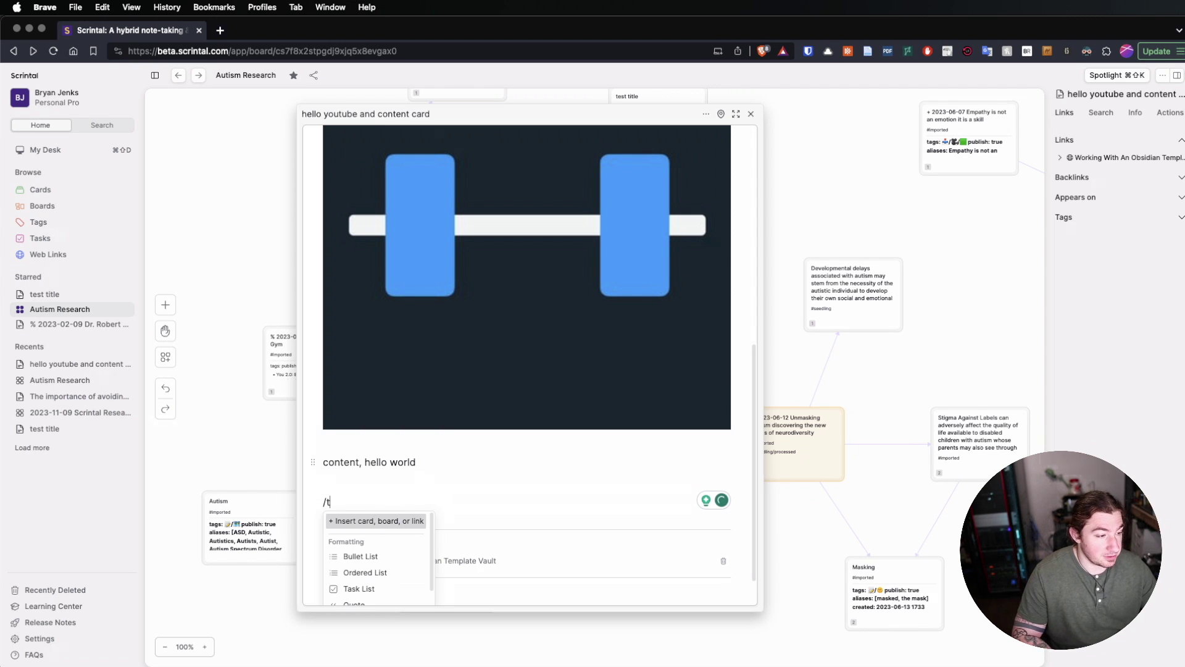
key(BackSpace)
text(#)
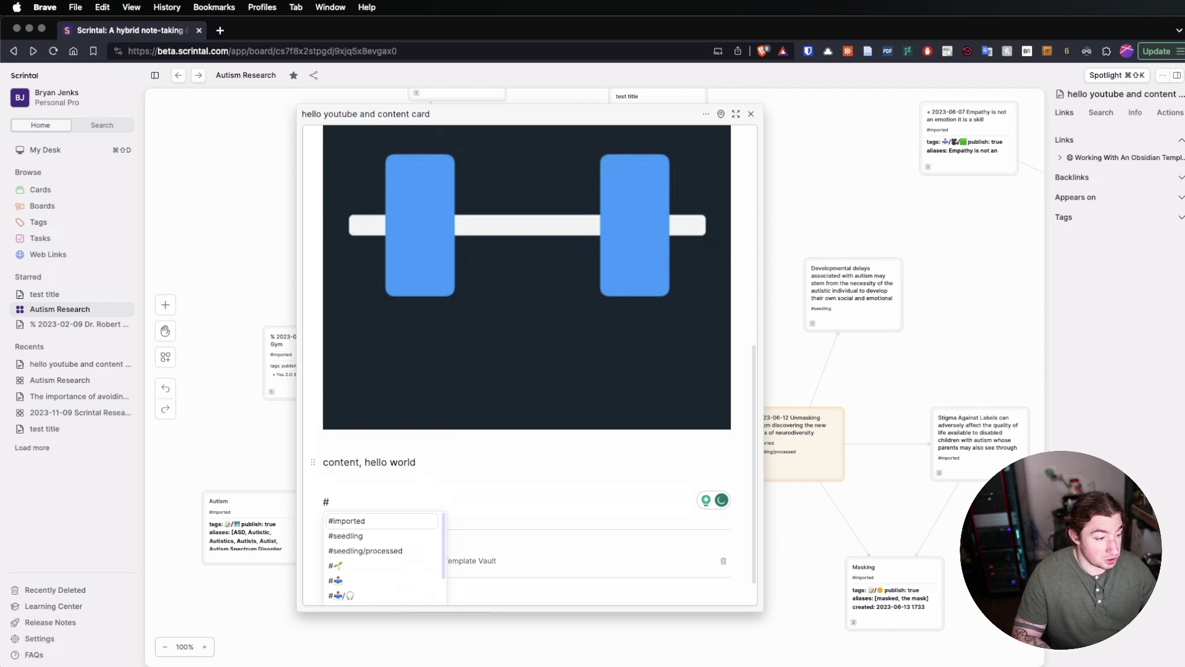
key(Down)
key(Down)
key(Down)
key(Return)
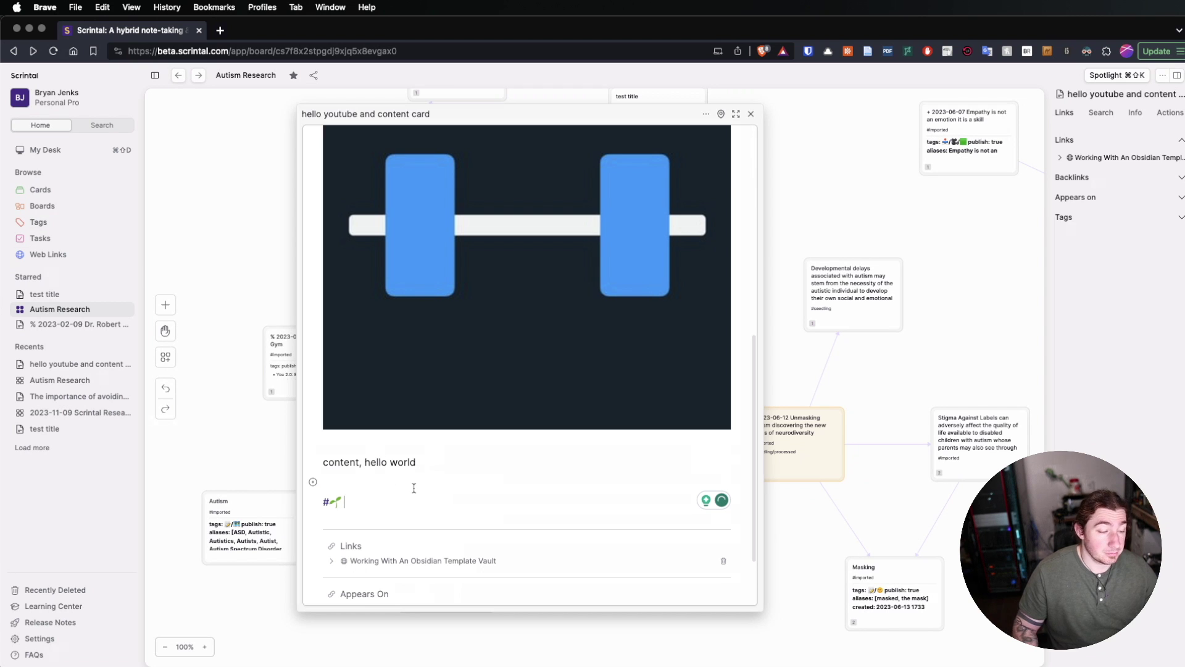
key(Return)
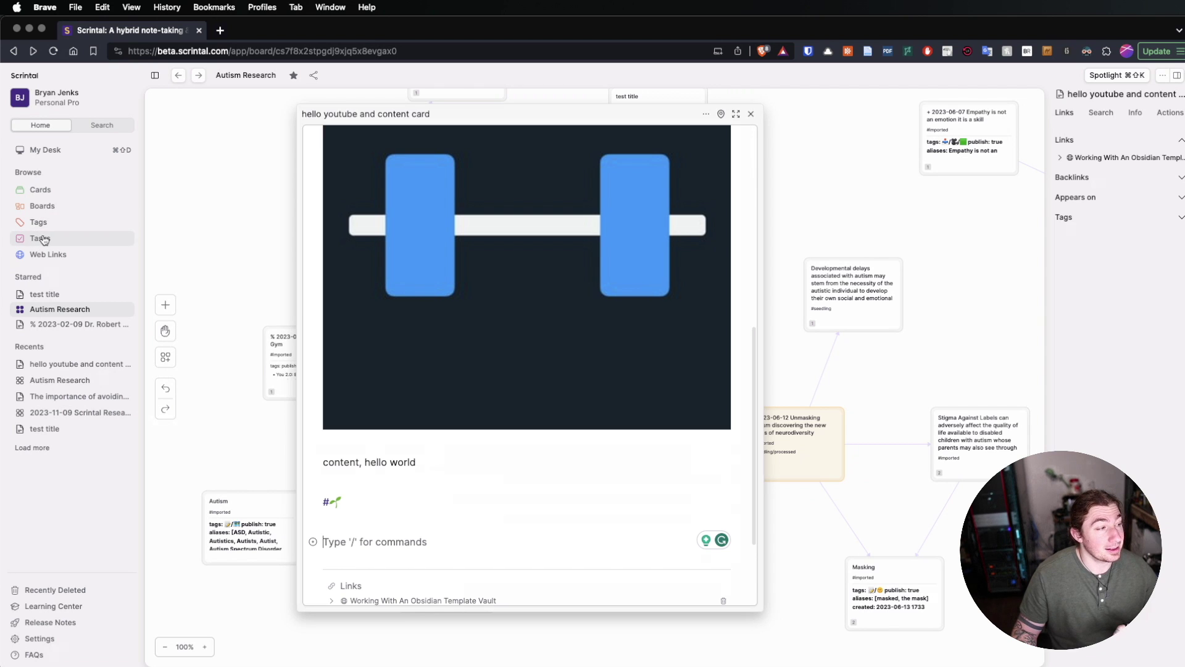
Start a task list below the seedling tag with "list item 1" and the nested subtask "item 1.1".
text(/task)
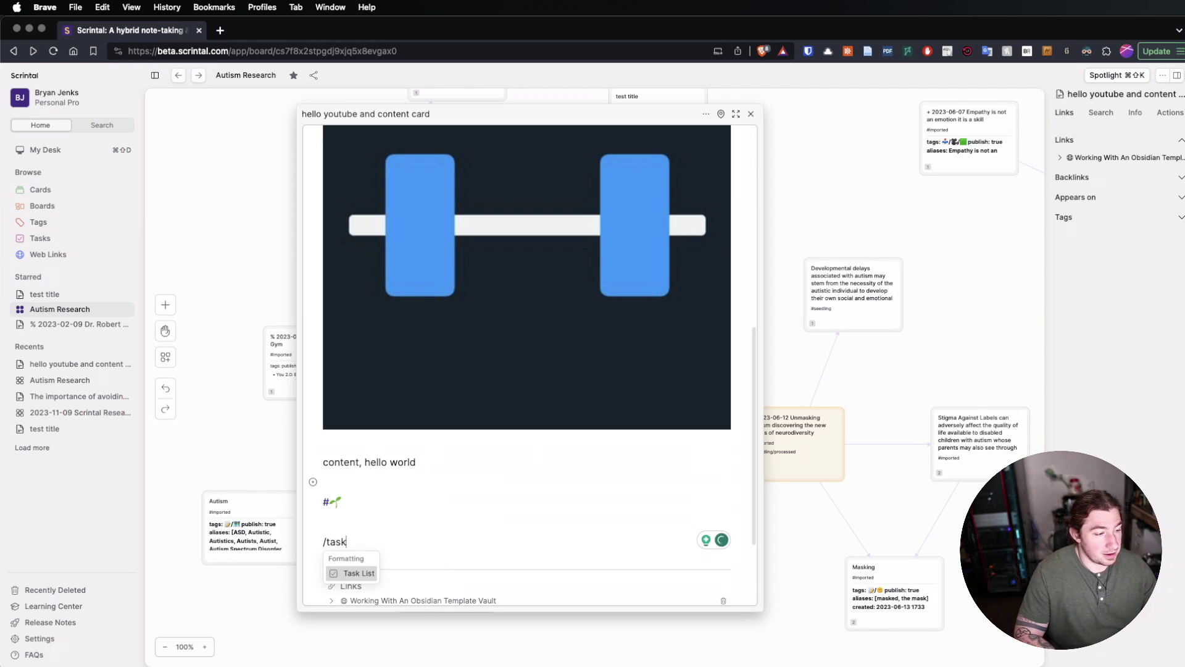
key(Return)
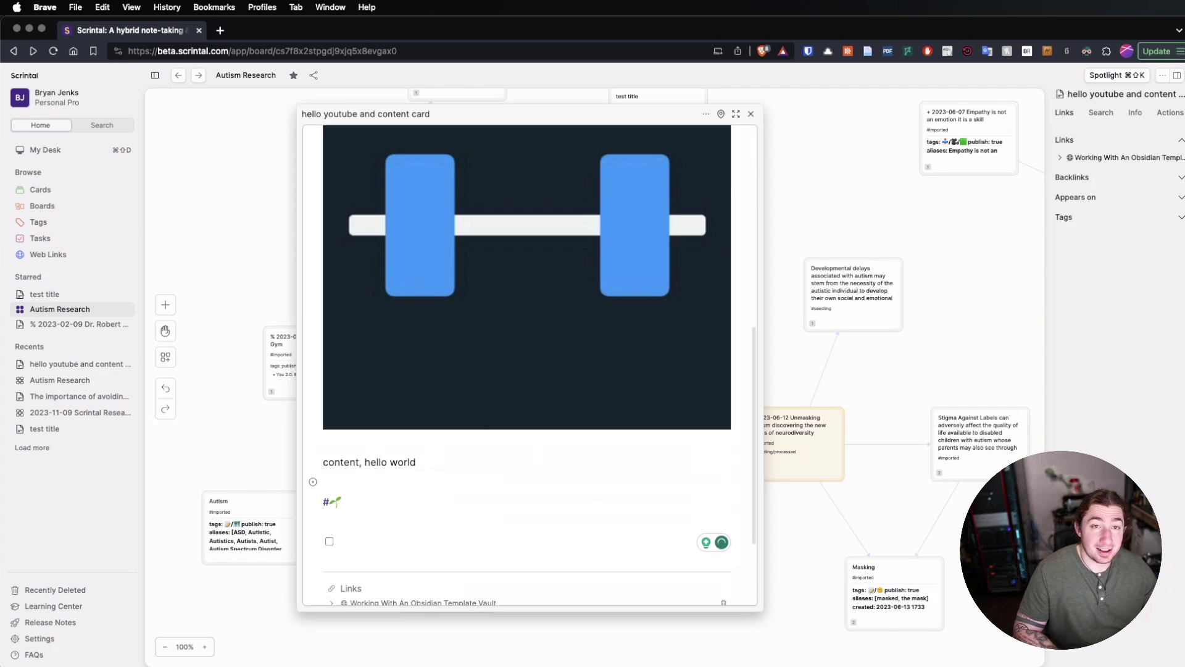
text(list item 1)
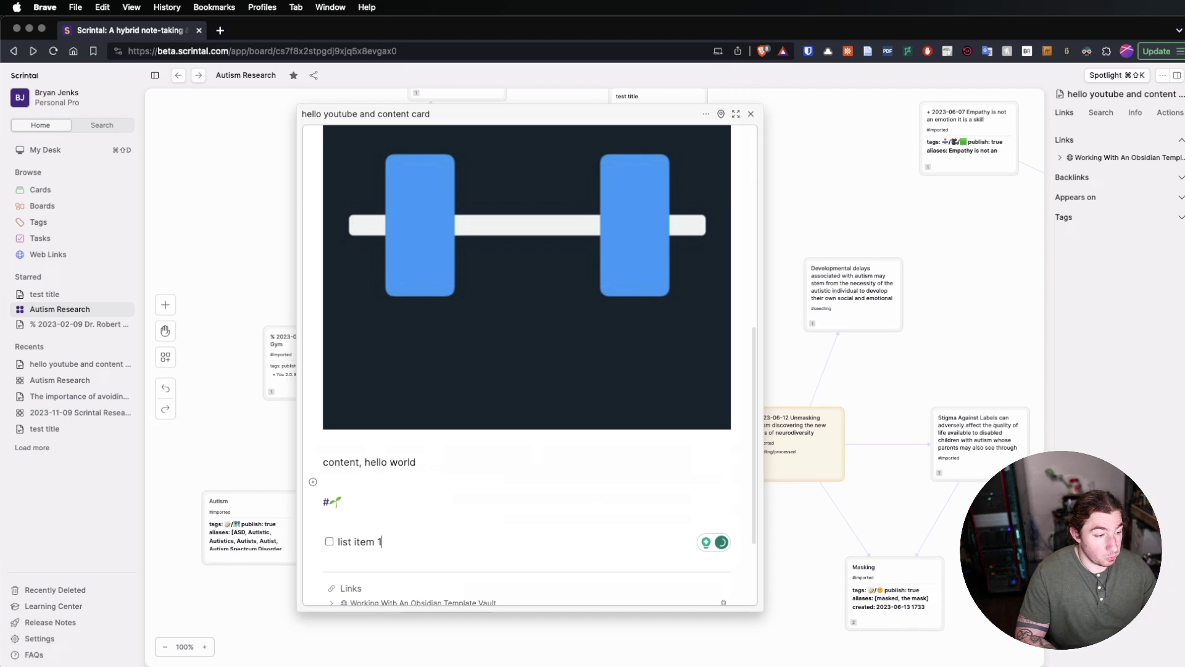
key(Return)
key(Tab)
text(item 1.1)
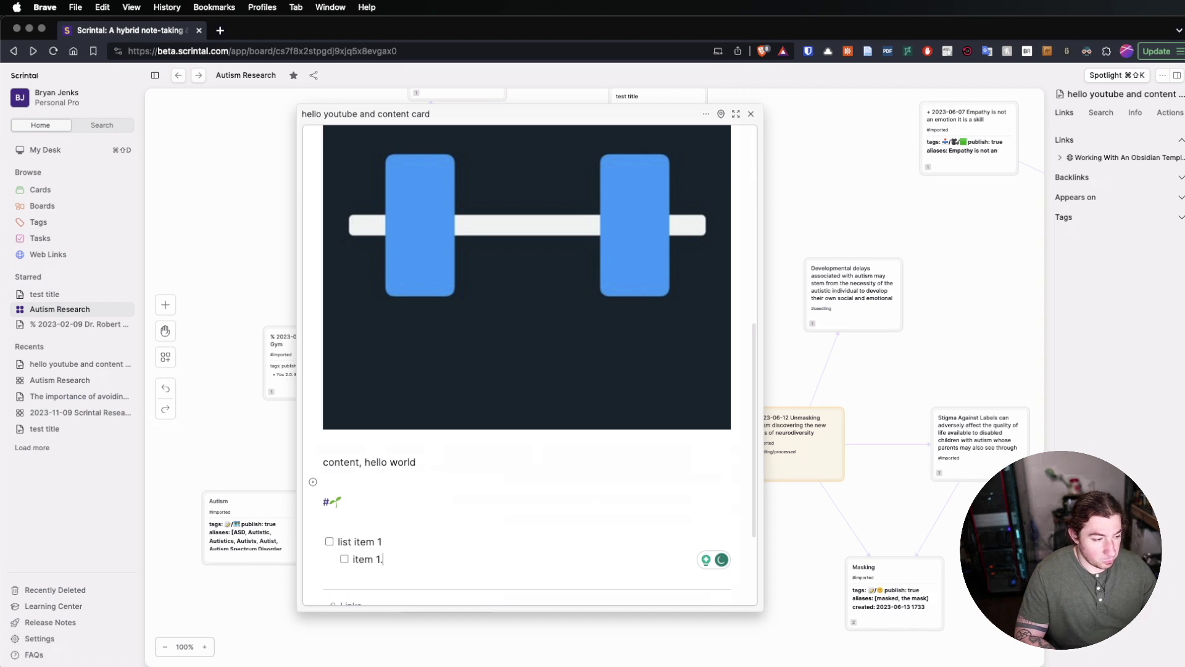
Add the top-level tasks "item 2" and "item 3" to the list and end it with a blank line.
key(Return)
key(shift+Tab)
text(item 2)
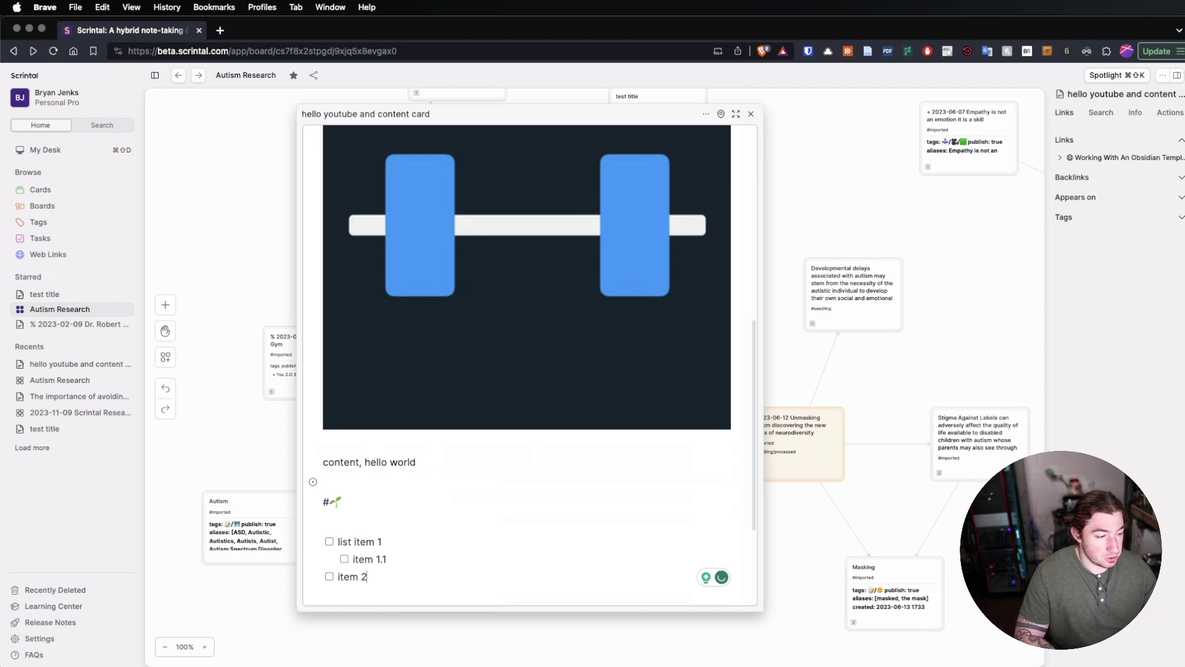
key(Return)
text(item 3)
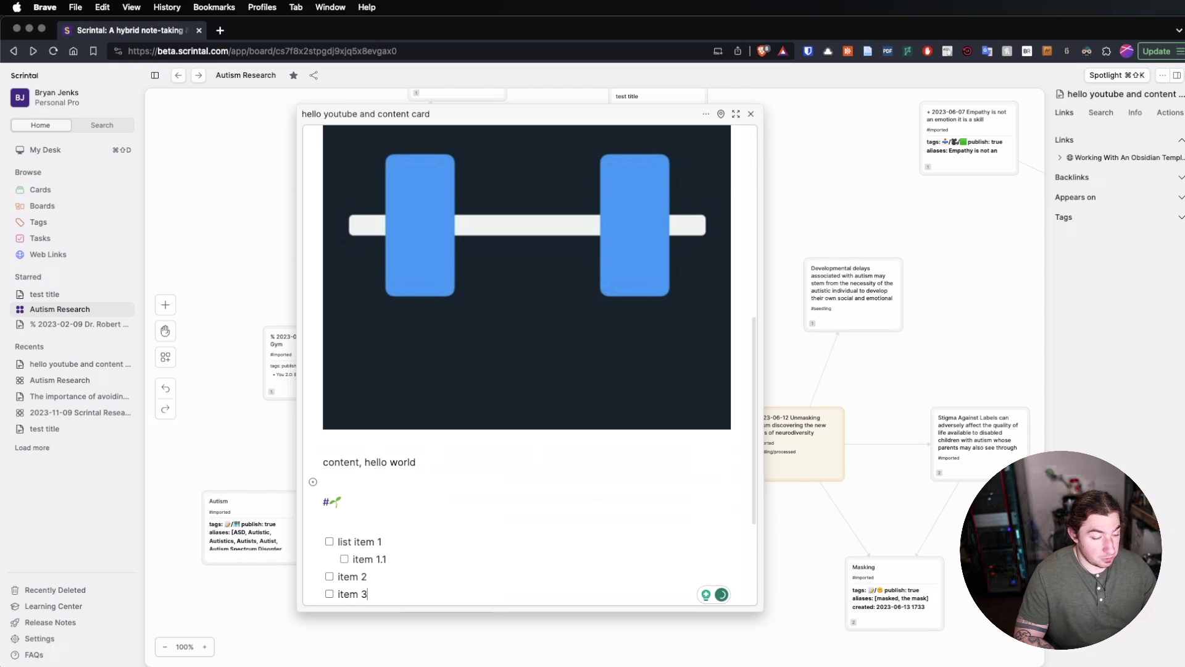
scroll(596, 428, down, 3)
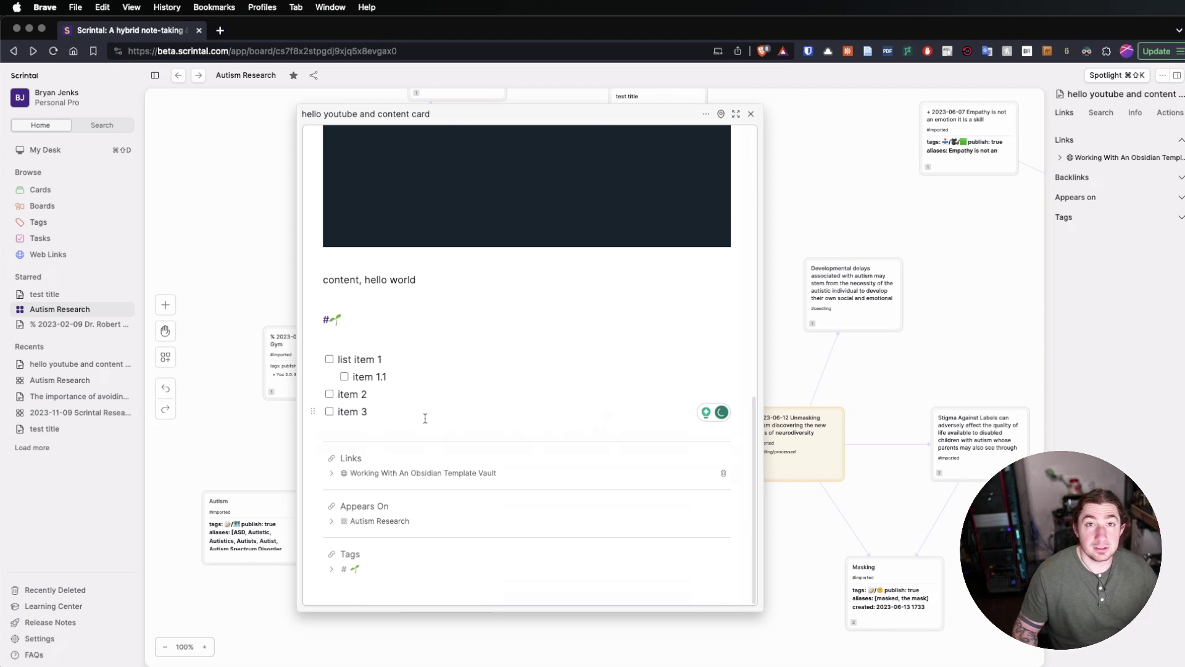
key(Return)
key(Return)
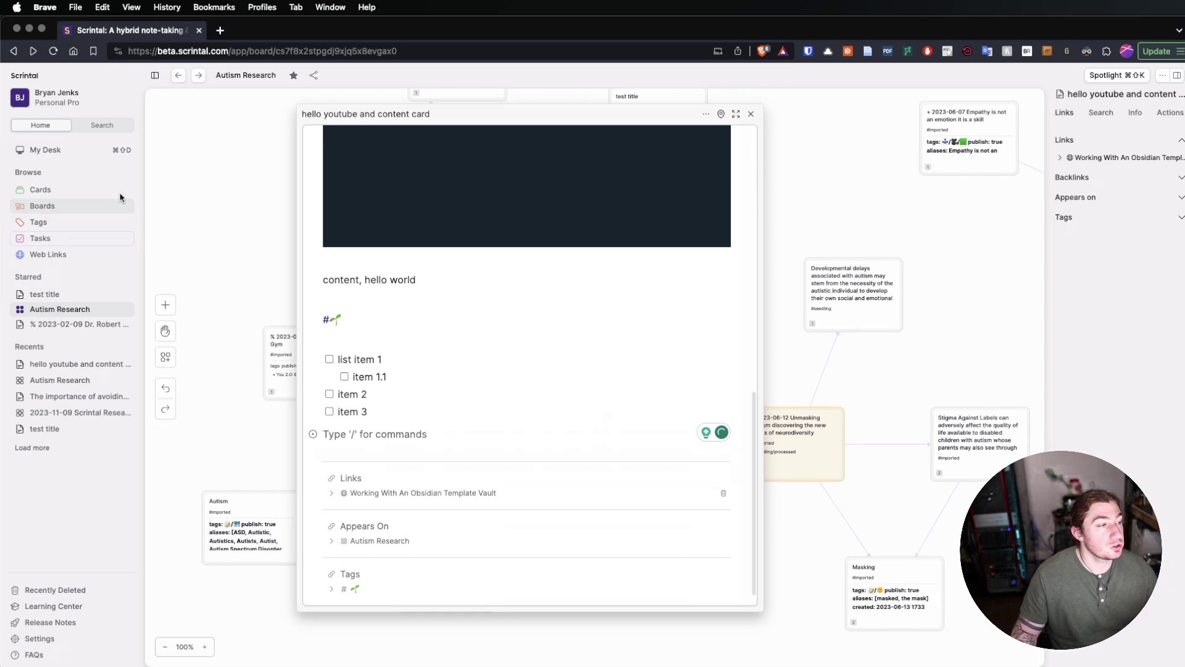
Open the workspace's Tasks overview and mark item 3 and item 2 of the hello youtube and content card as completed.
click(56, 238)
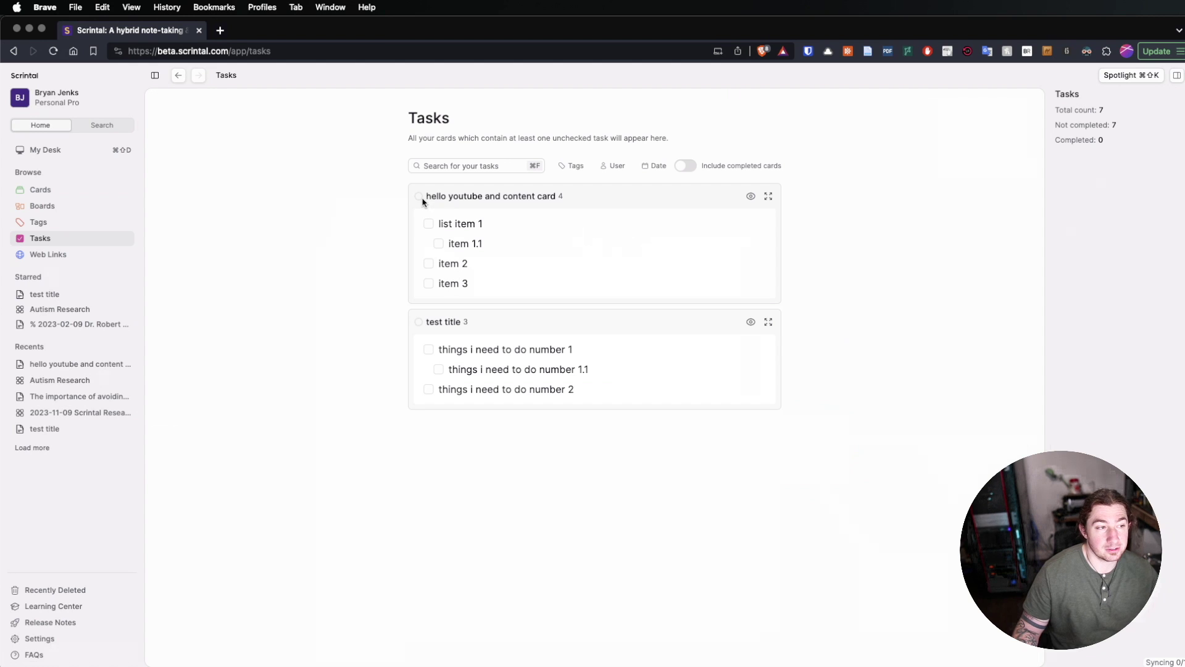
click(429, 283)
click(429, 264)
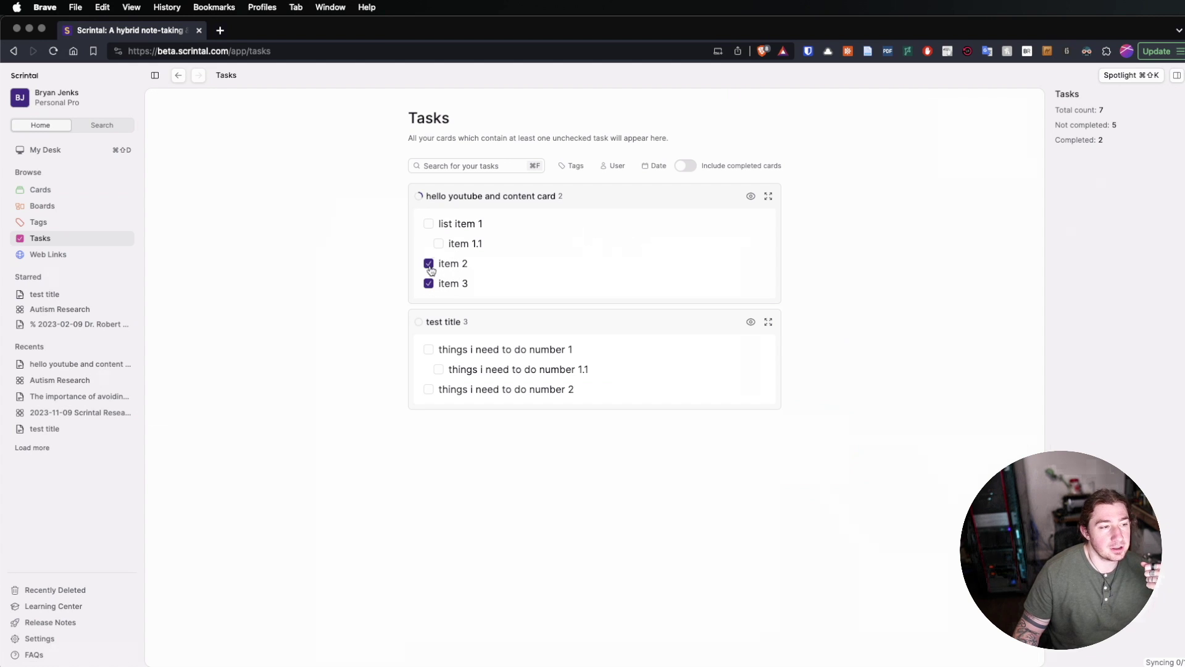
Examine the completed and open task counts and the tag, user and date filters of the Tasks overview.
click(419, 197)
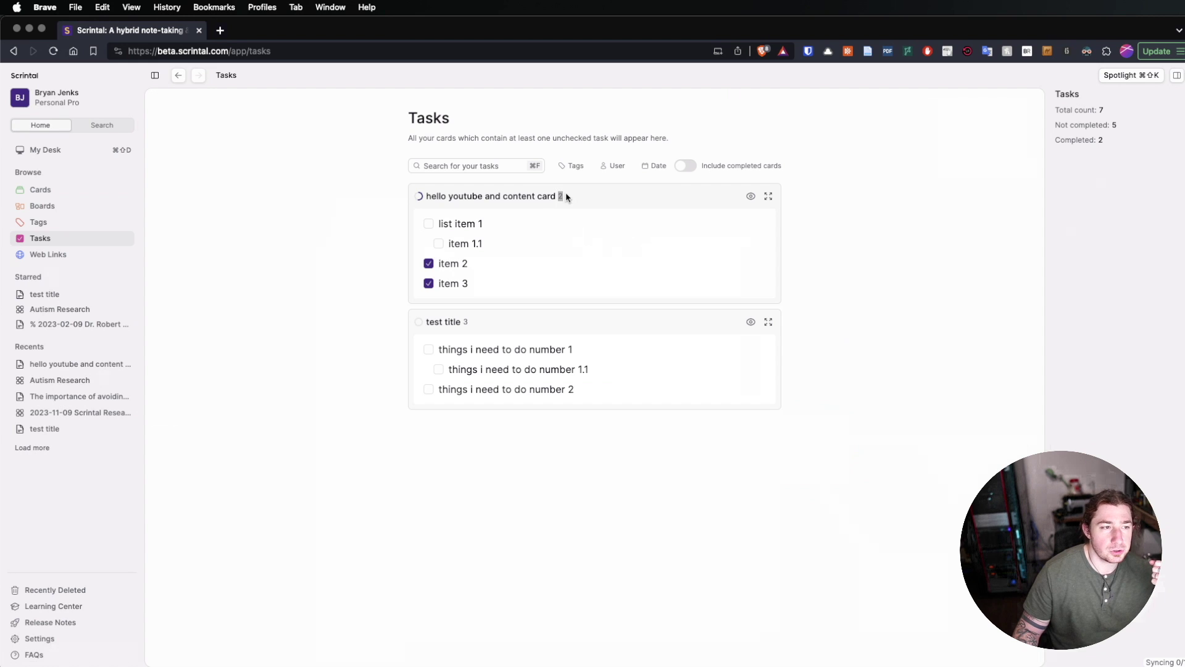
drag(1114, 143, 1047, 106)
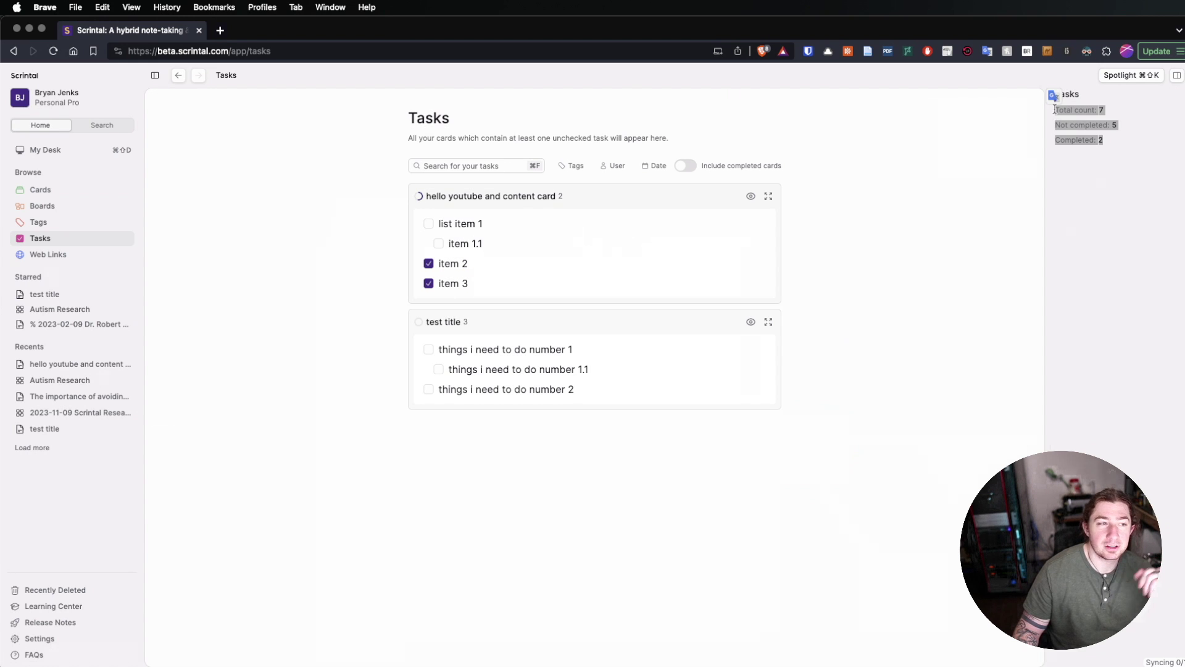
click(1117, 135)
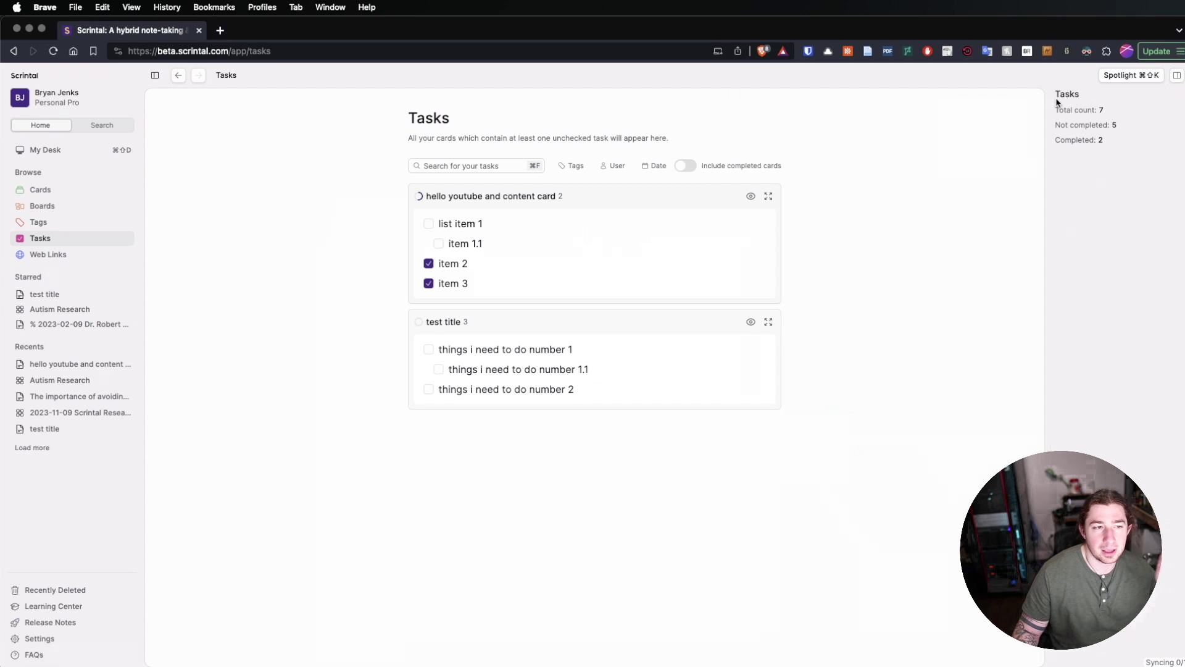
click(570, 172)
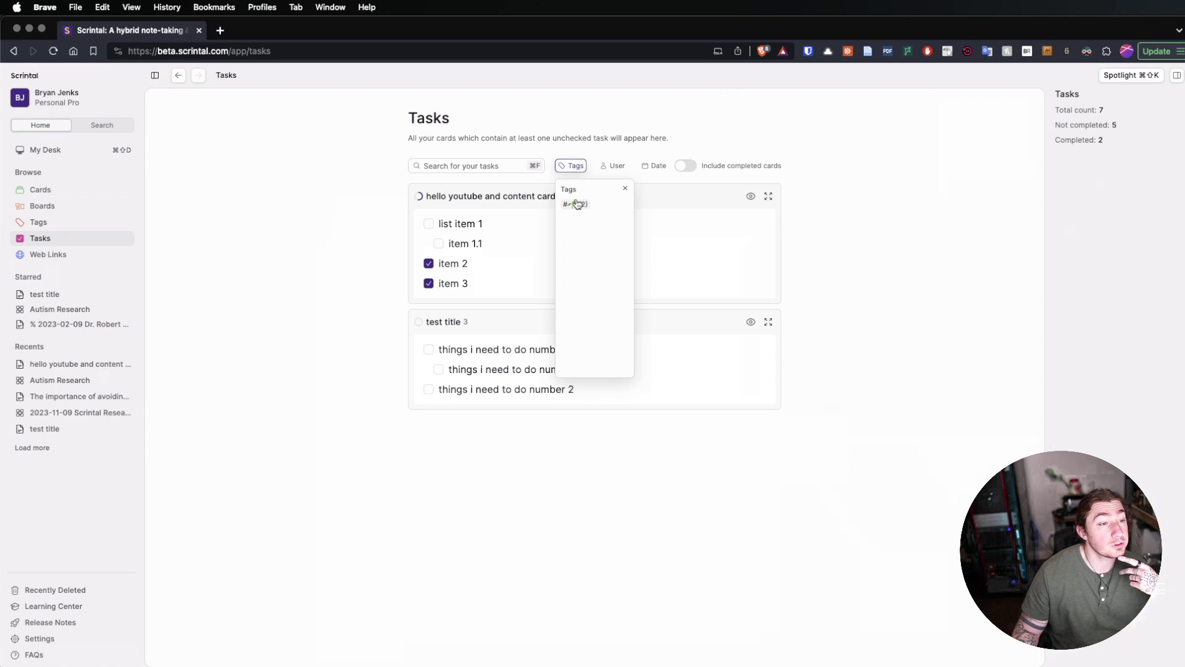
click(613, 165)
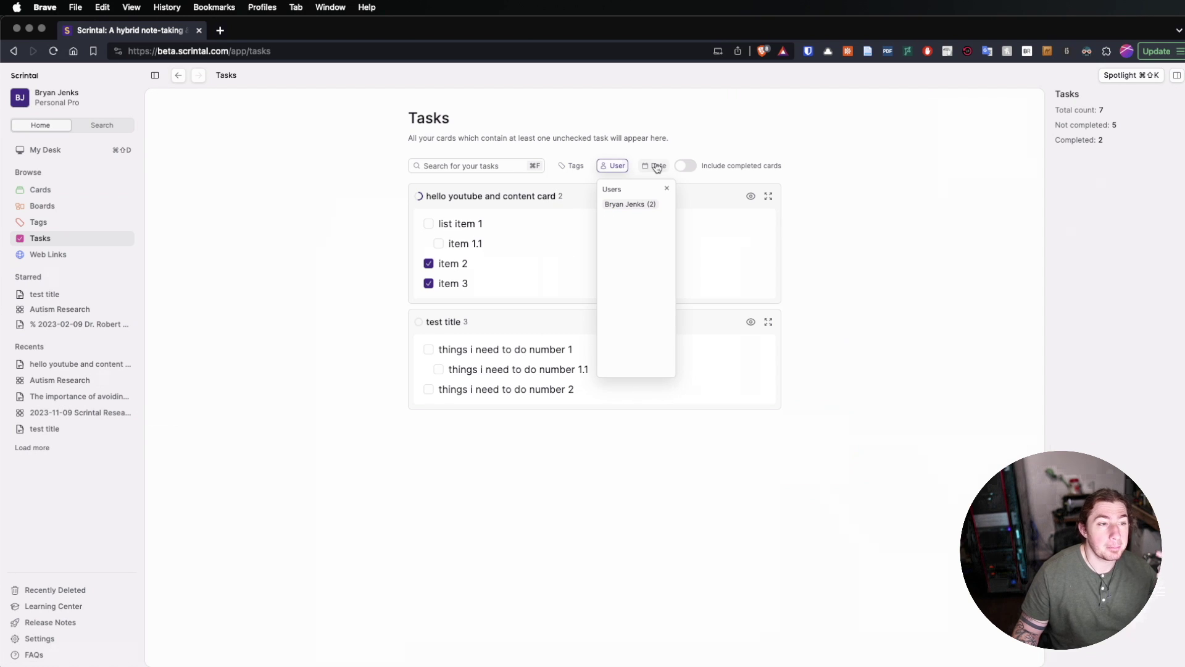
click(656, 166)
click(925, 263)
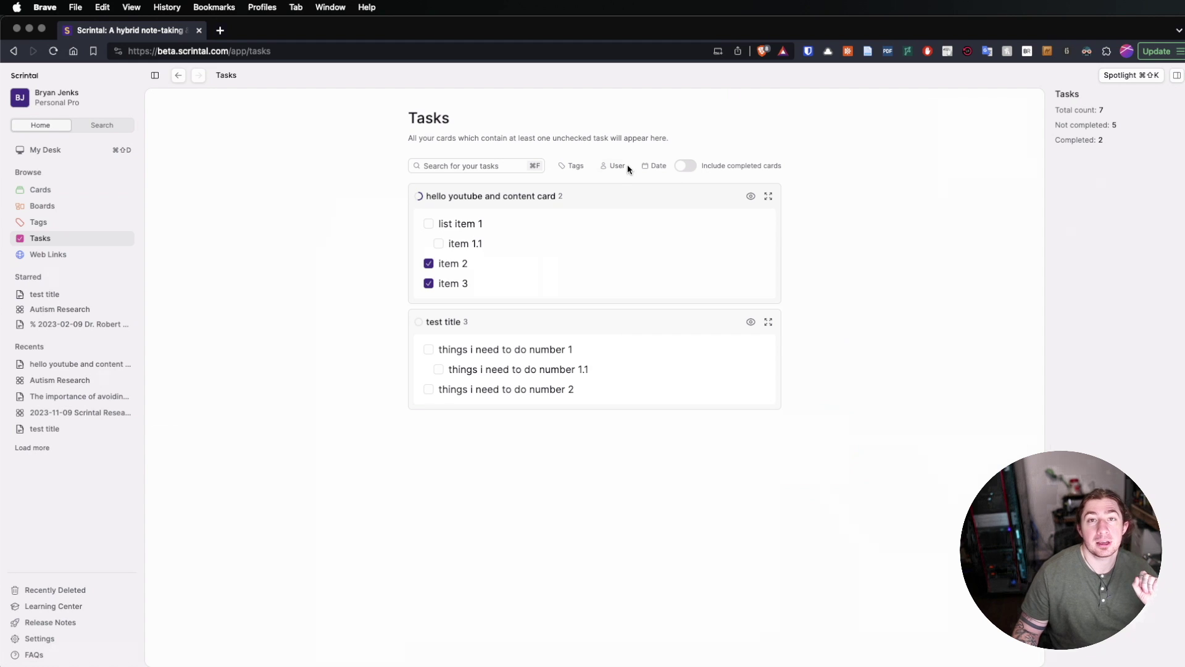
Return to the Autism Research board and check the task list's completion state in the hello youtube and content card.
click(176, 76)
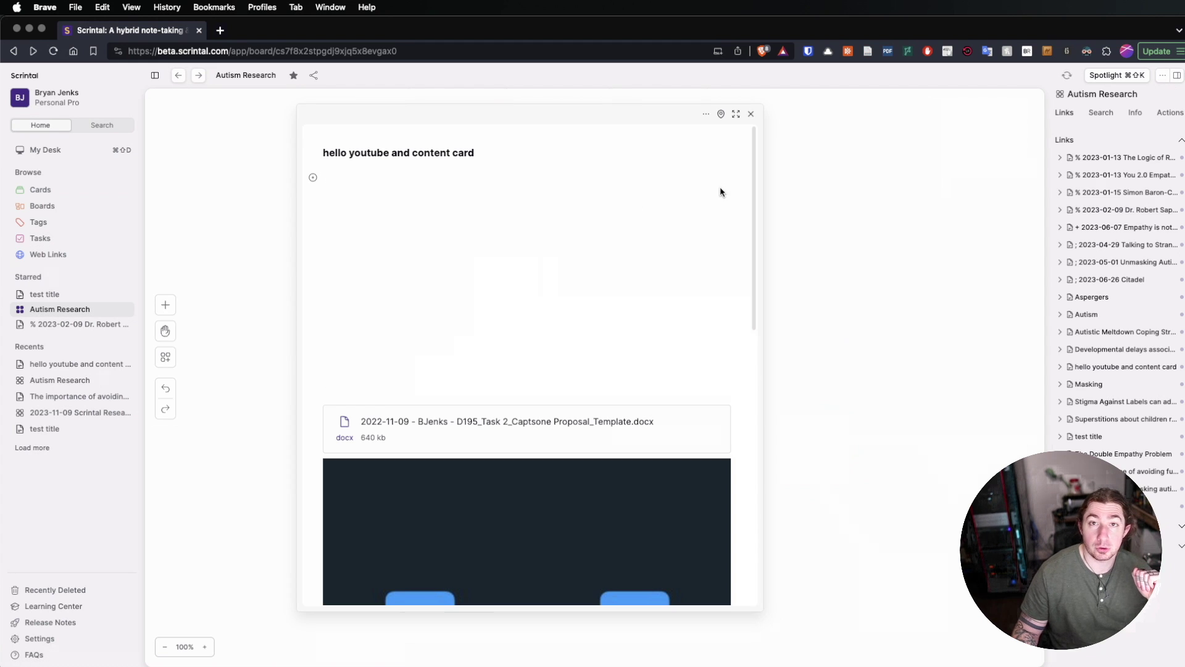
scroll(611, 266, down, 5)
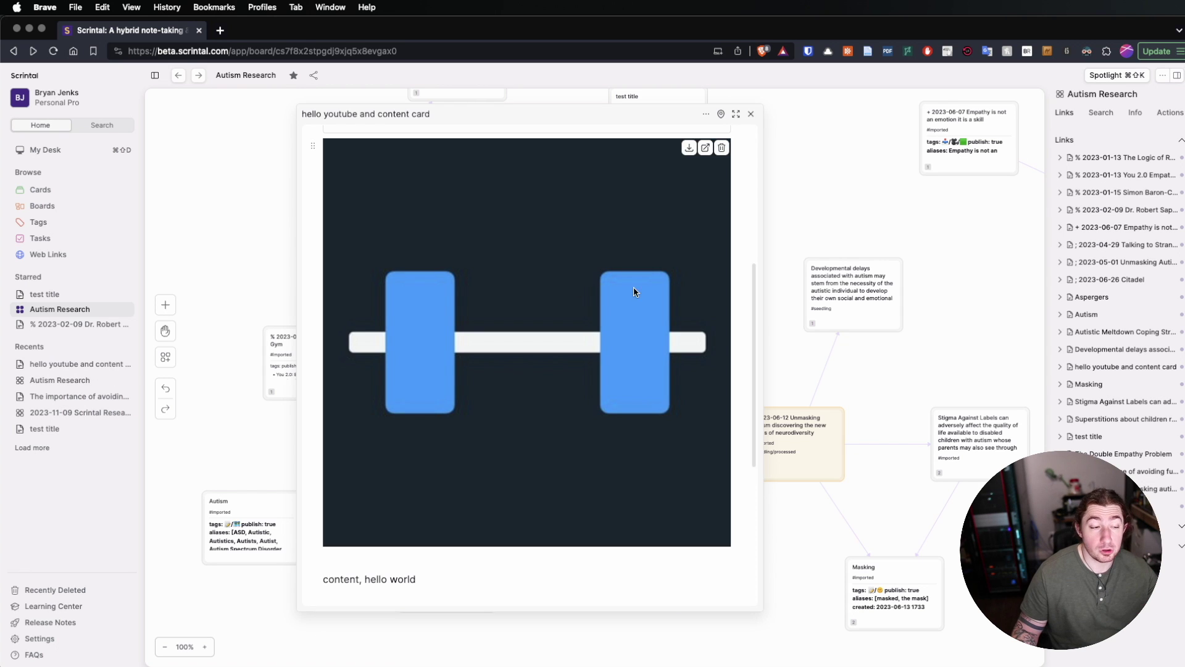
scroll(634, 292, down, 5)
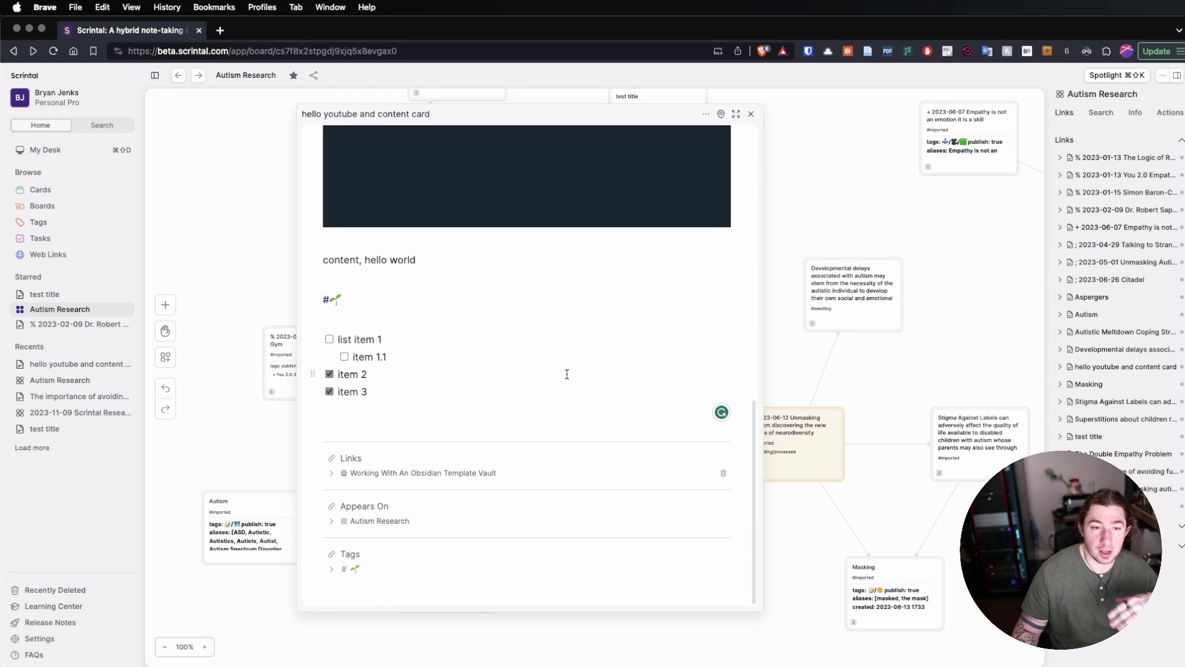
click(558, 360)
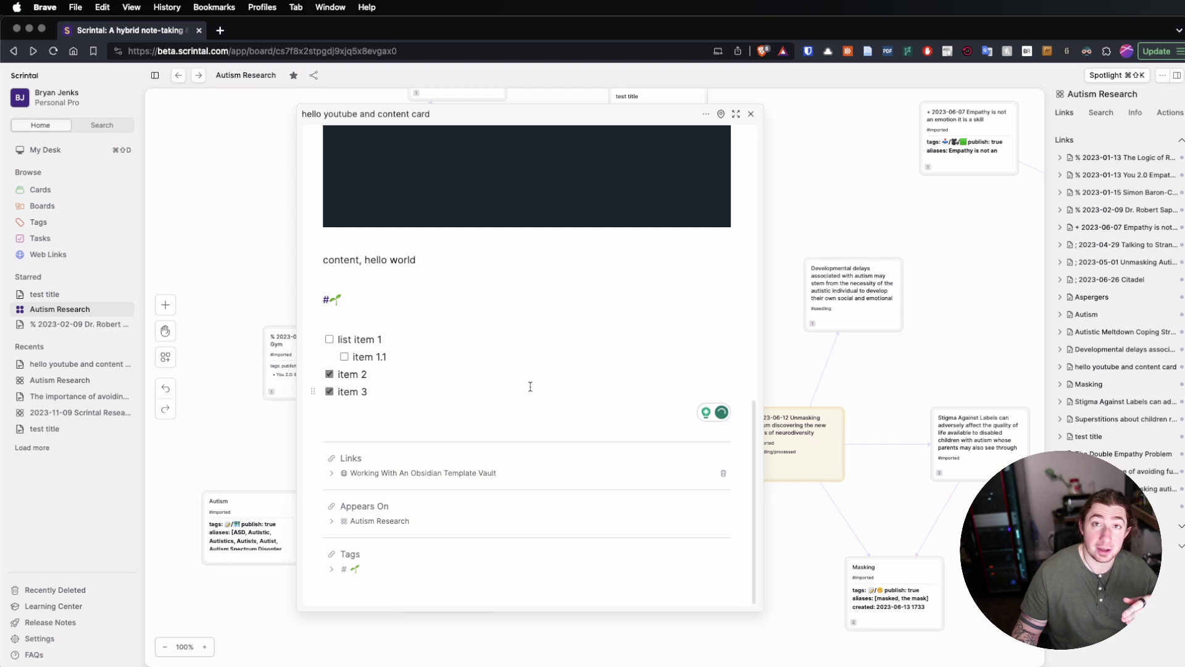
click(380, 411)
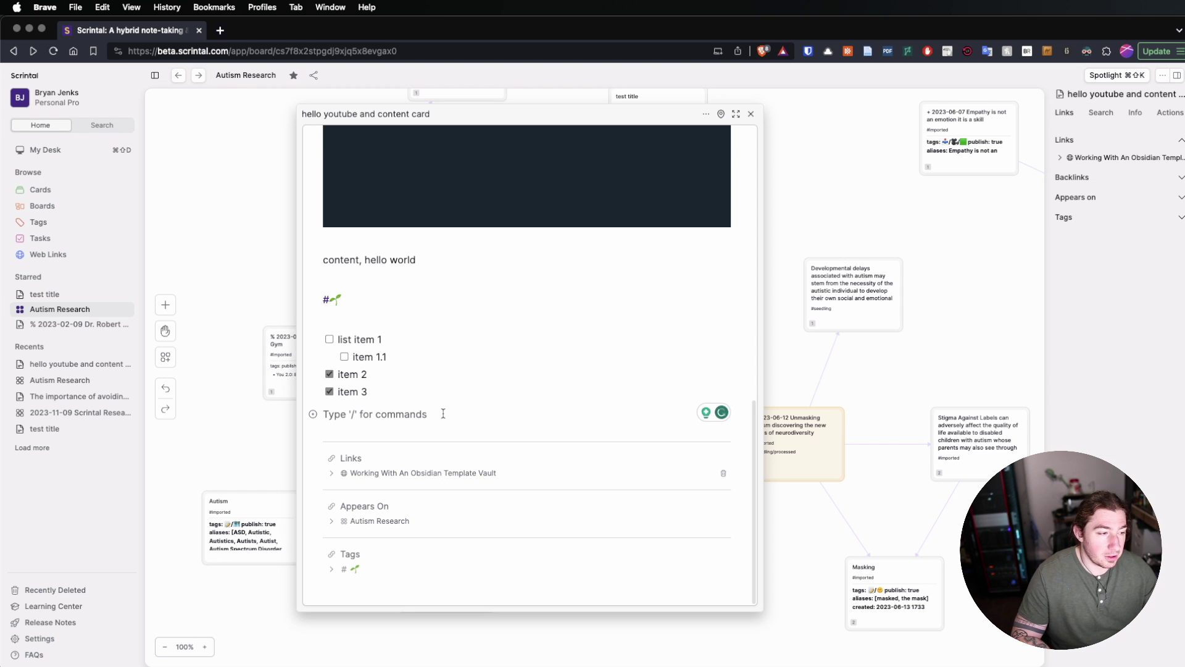
key(super+v)
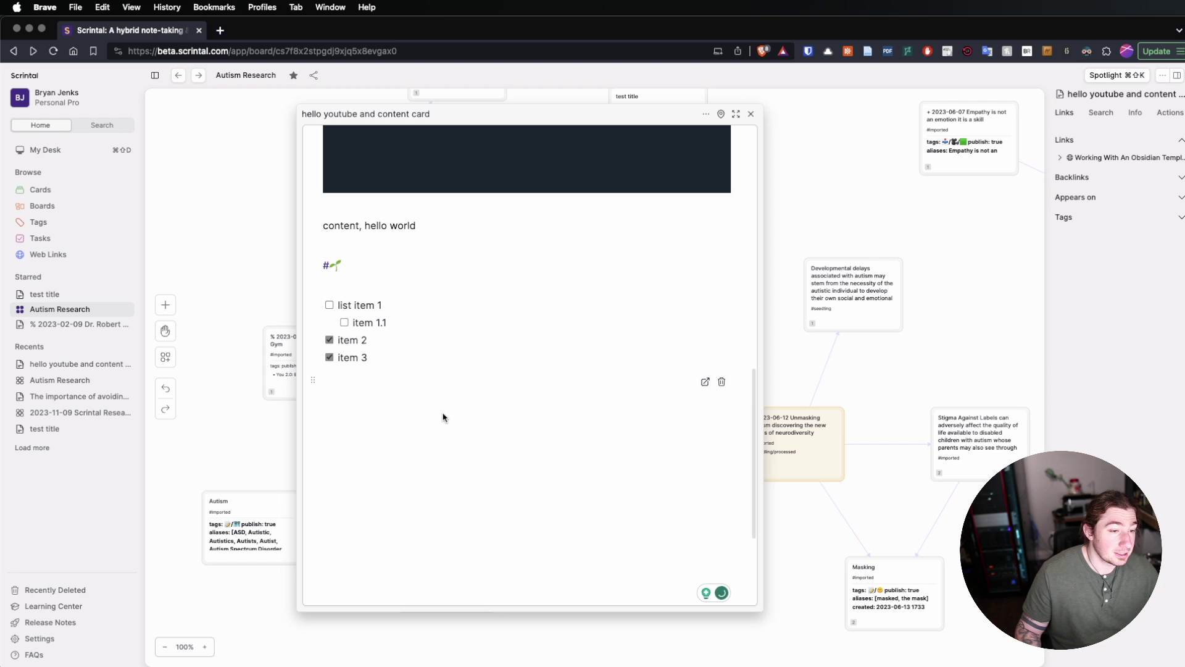
click(722, 382)
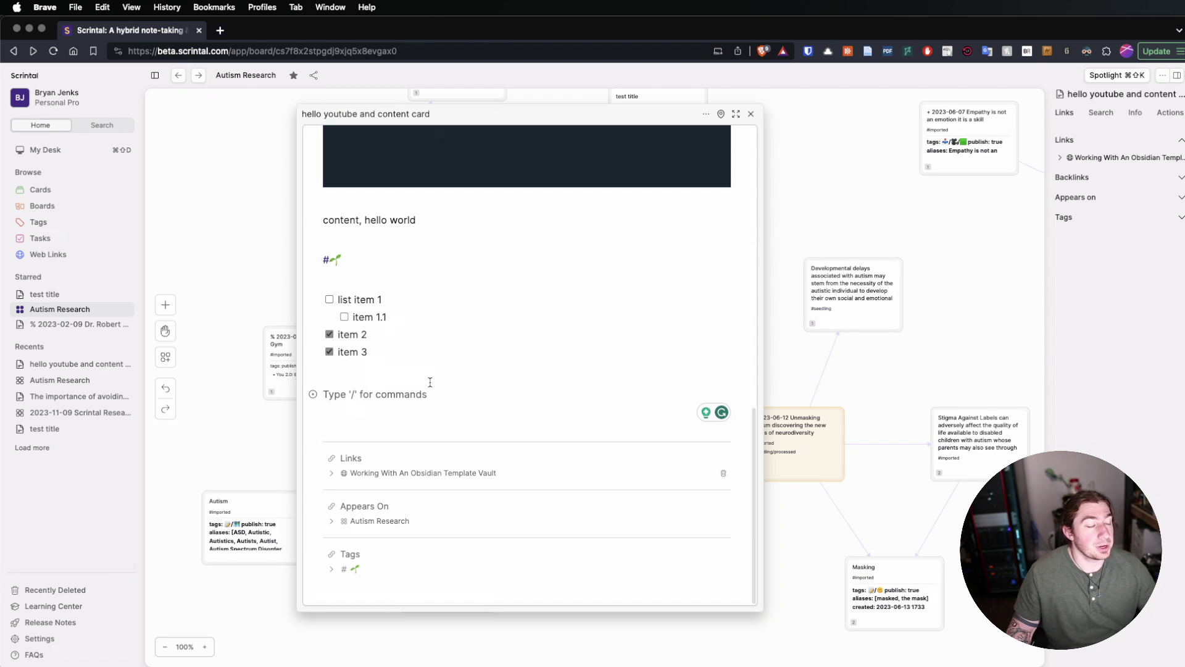
text(https://www.google.com)
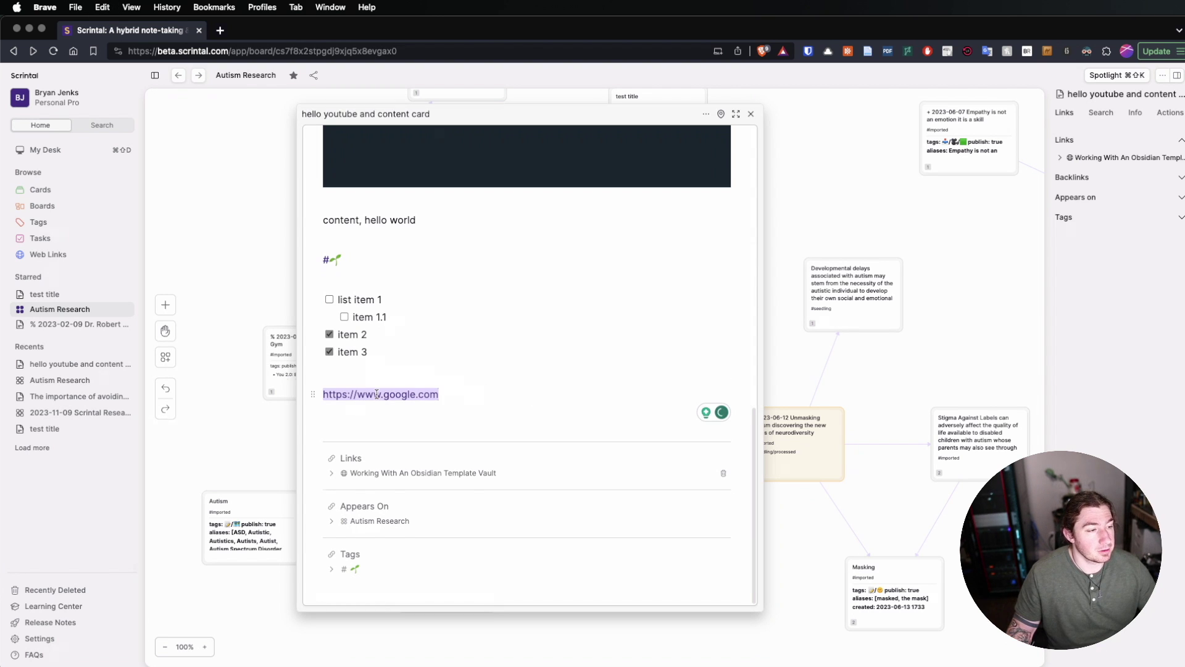
mouse_move(425, 392)
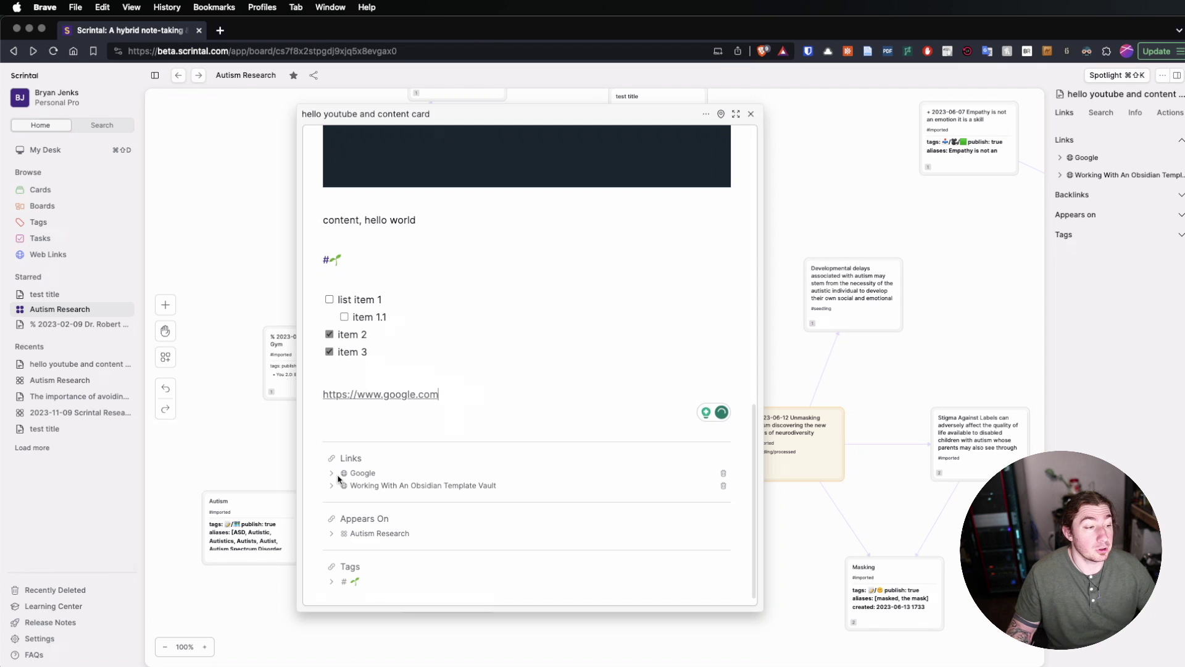
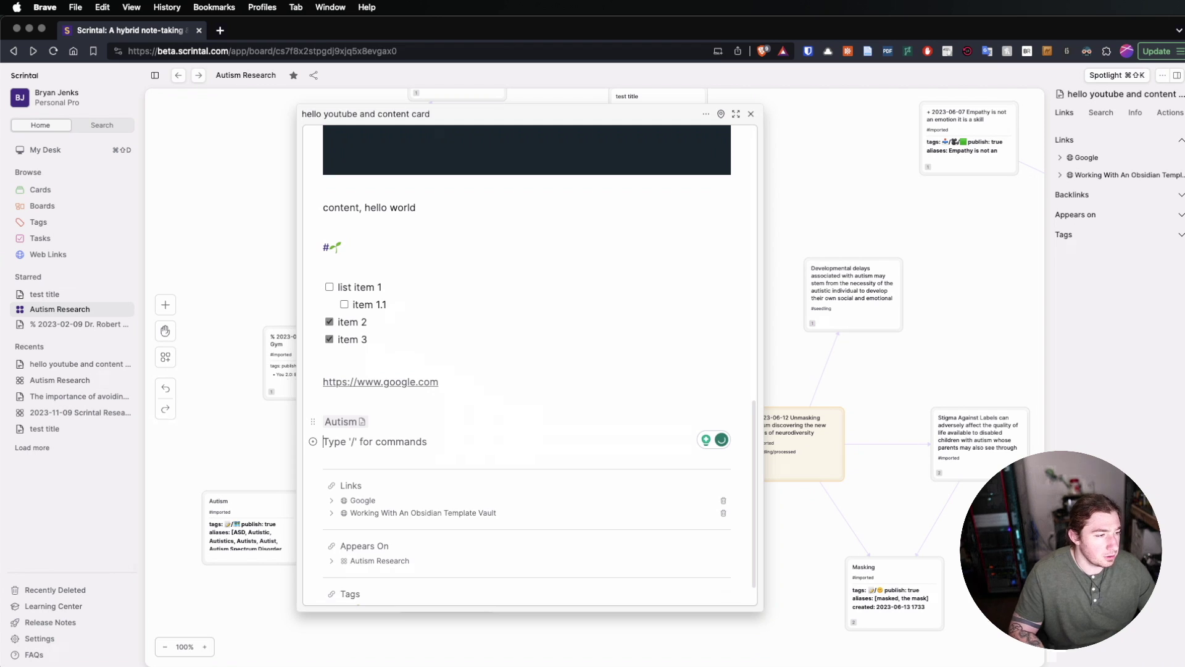
Try to insert a link to the Autism Research board below the Autism card link, and clear the line.
text(+)
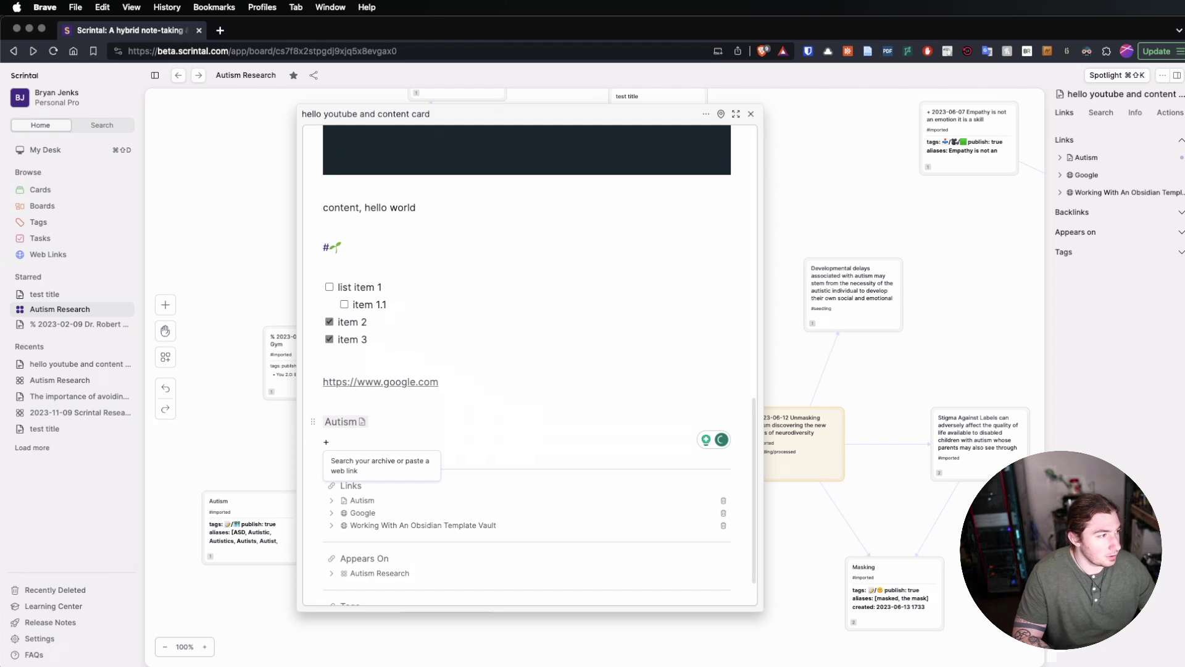
text(autism re)
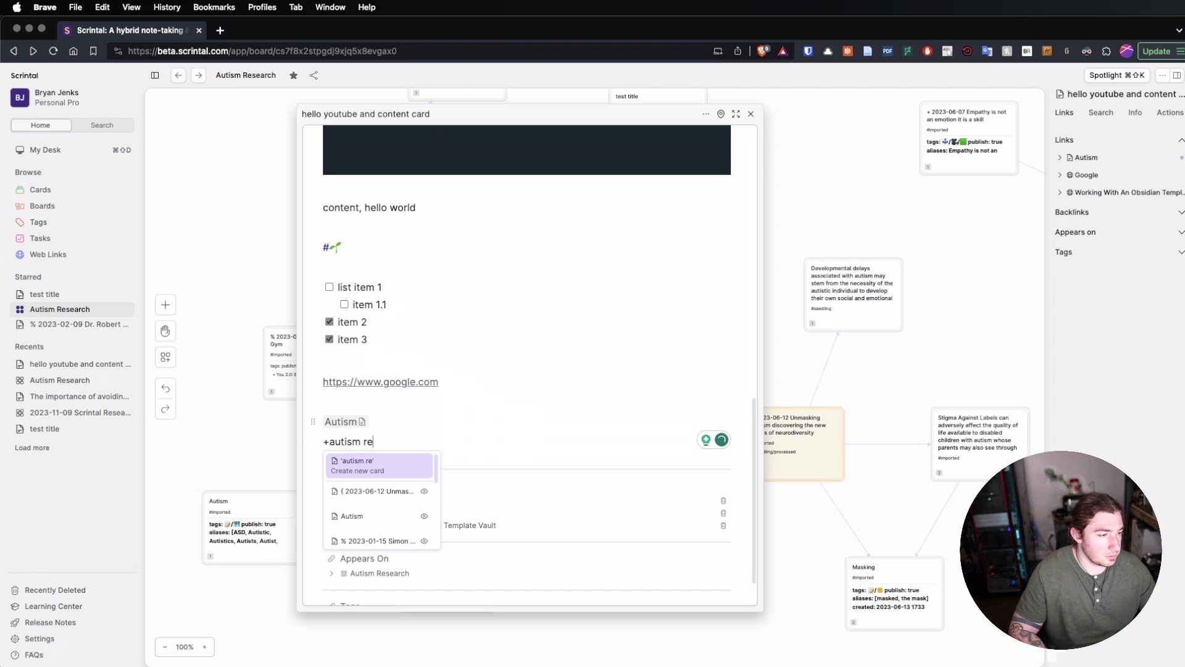
key(Down)
key(Tab)
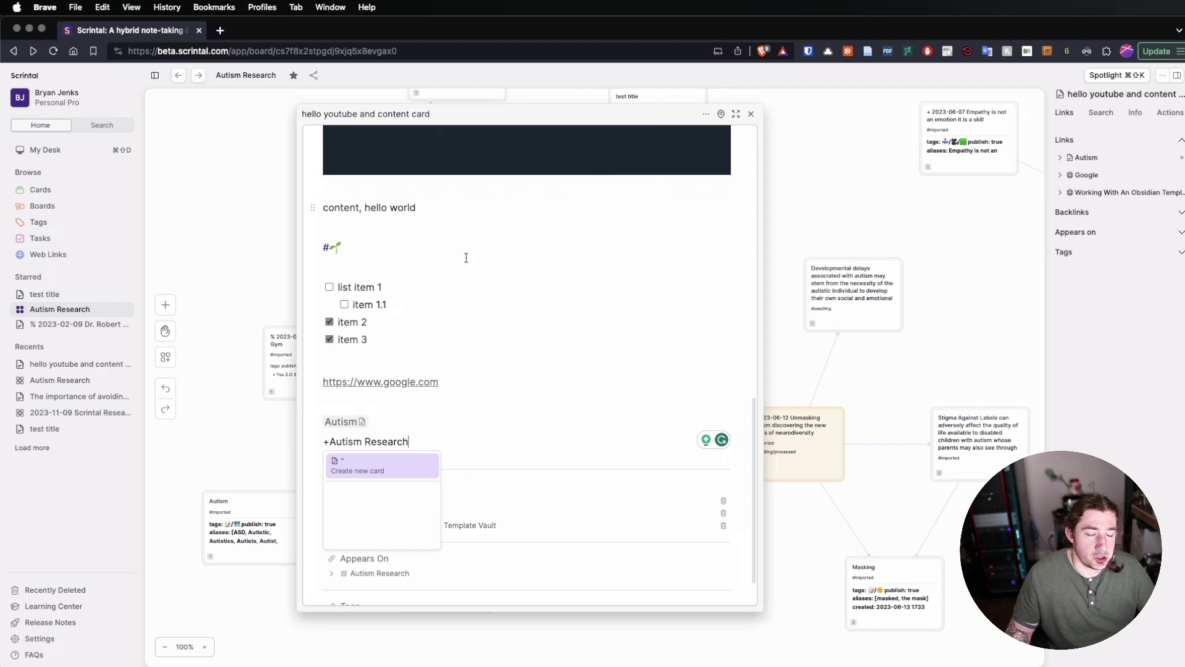
key(alt+BackSpace)
key(alt+BackSpace)
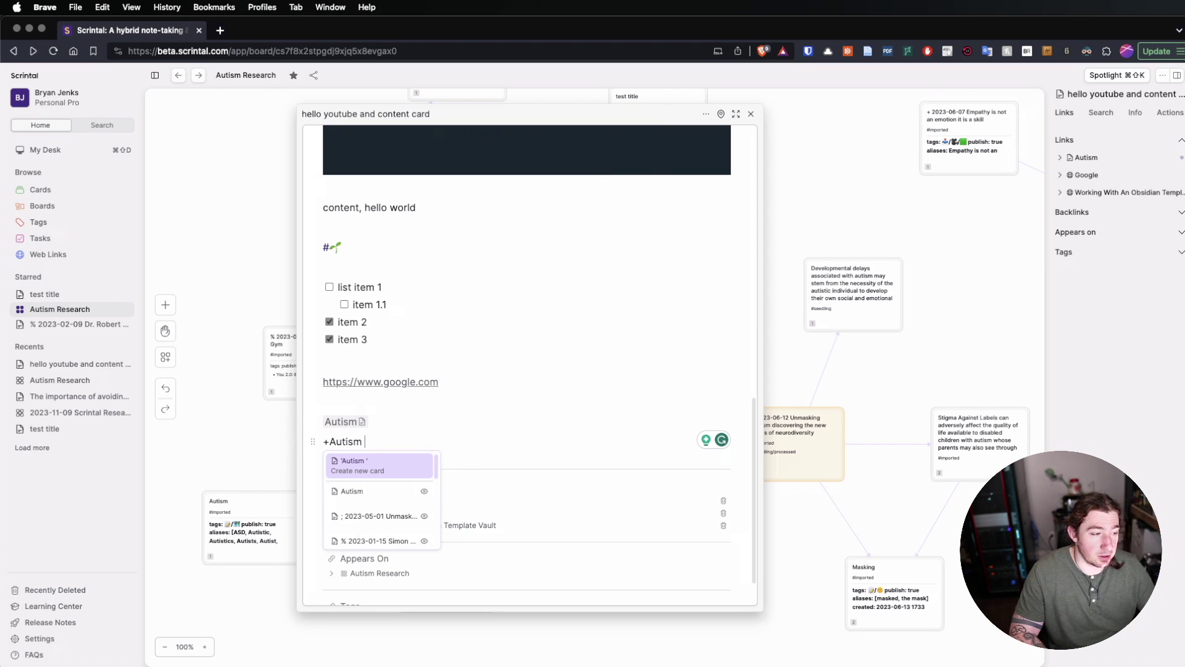
key(BackSpace)
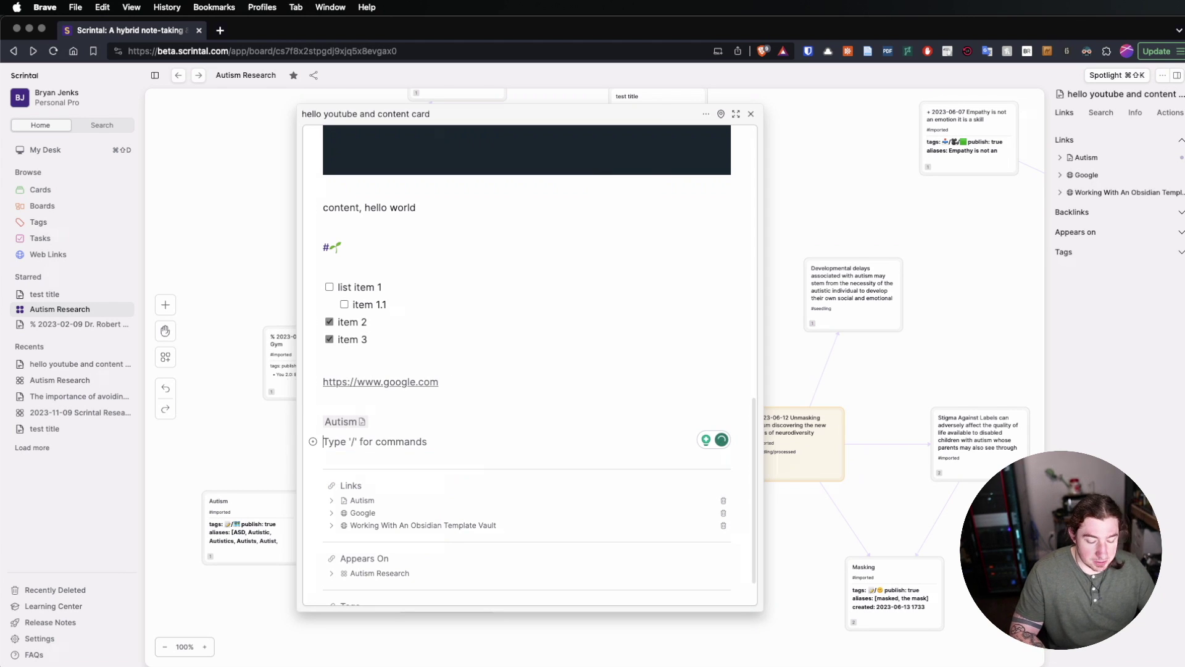
Look through the available insert, formatting and date commands on the line below the Autism card link.
text(/)
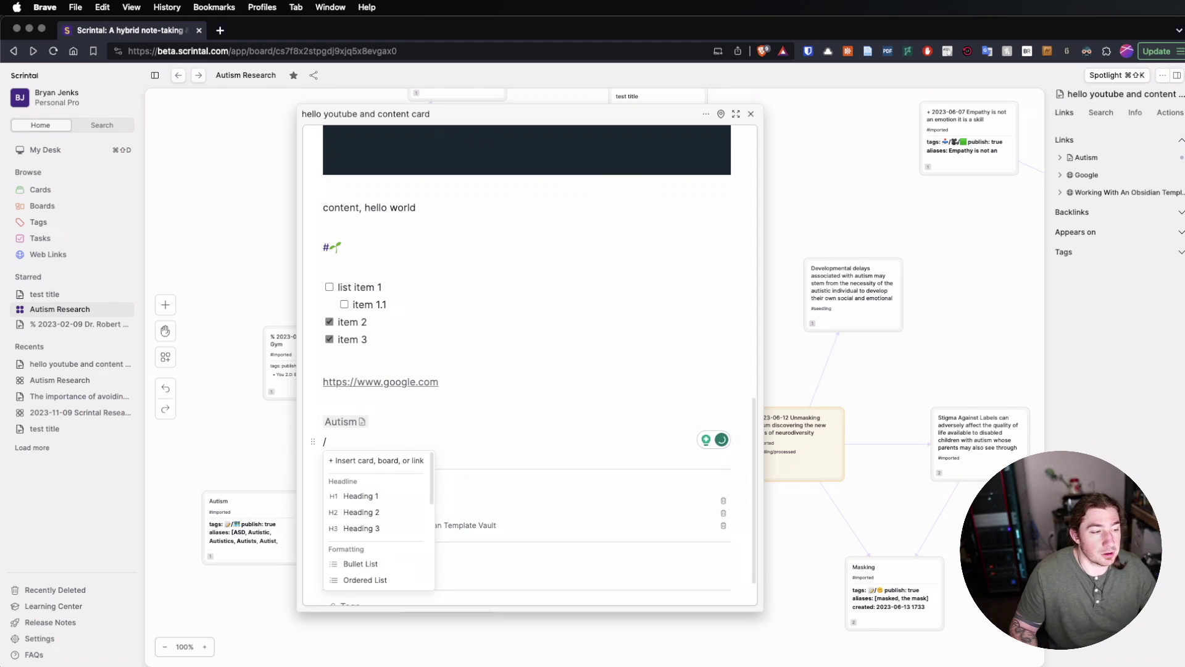
scroll(397, 494, down, 5)
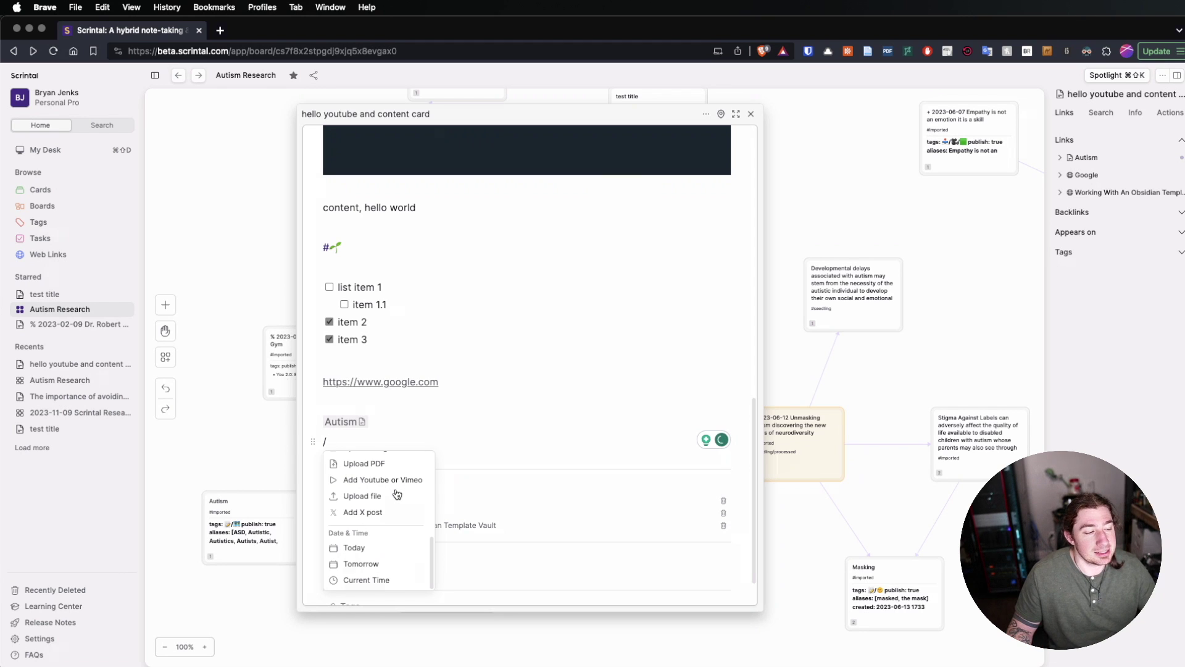
scroll(397, 494, up, 5)
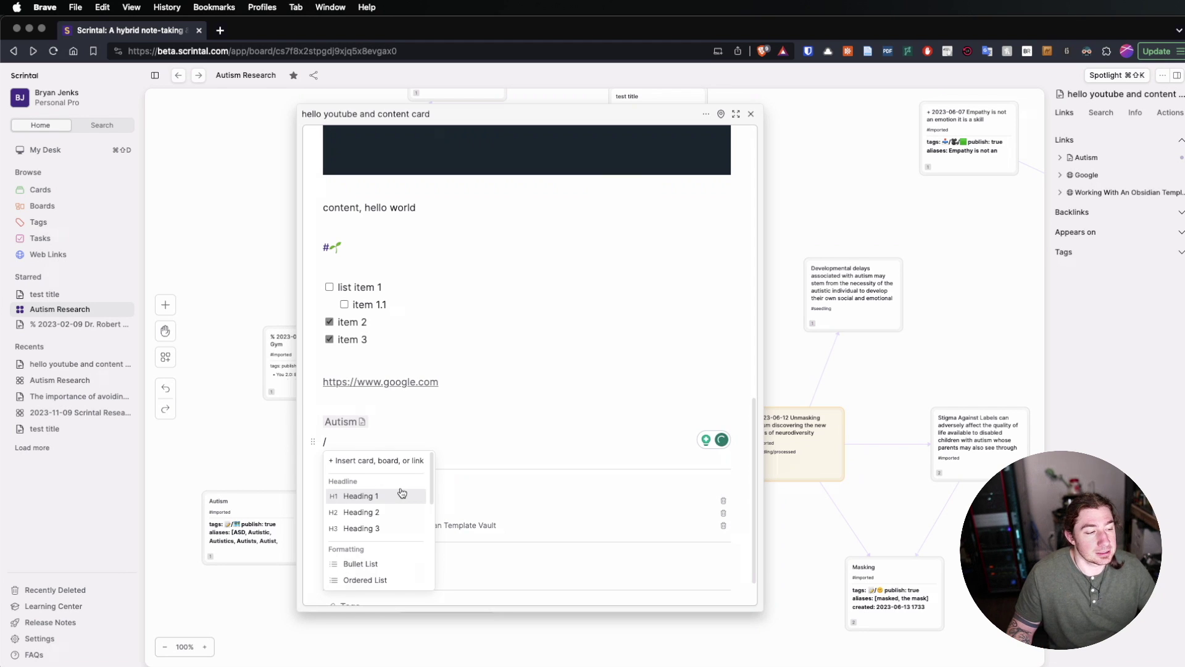
click(476, 421)
key(Down)
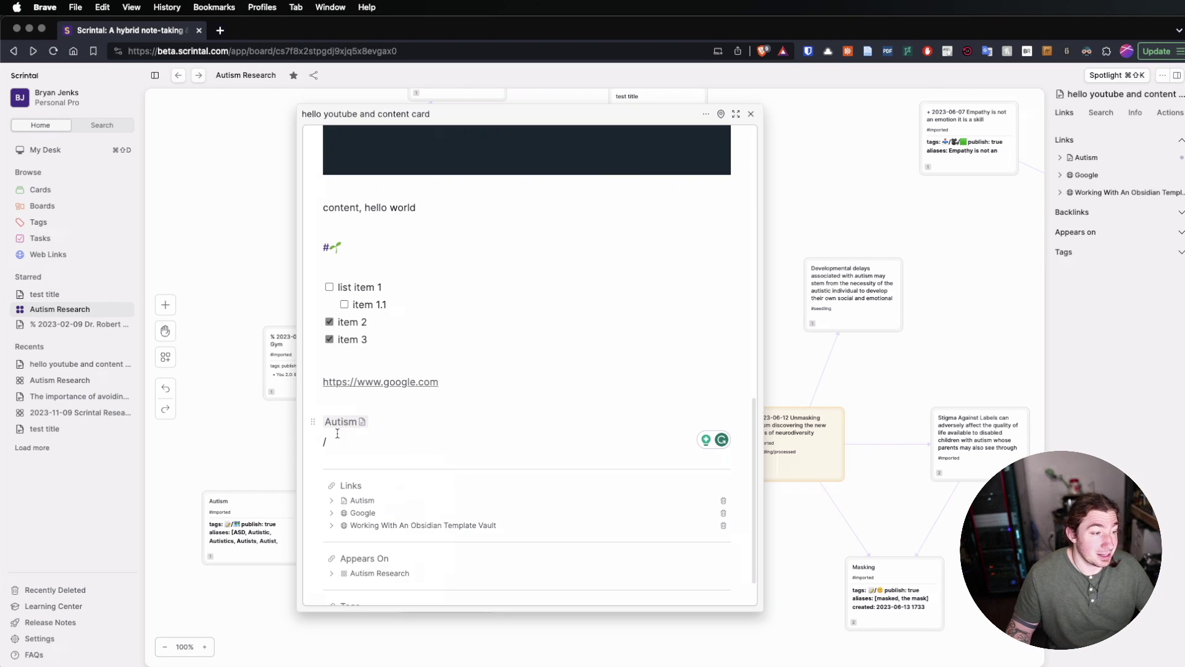
Clear the command line, and open the linked Autism card to examine its links, backlinks and tags.
key(BackSpace)
scroll(432, 456, down, 1)
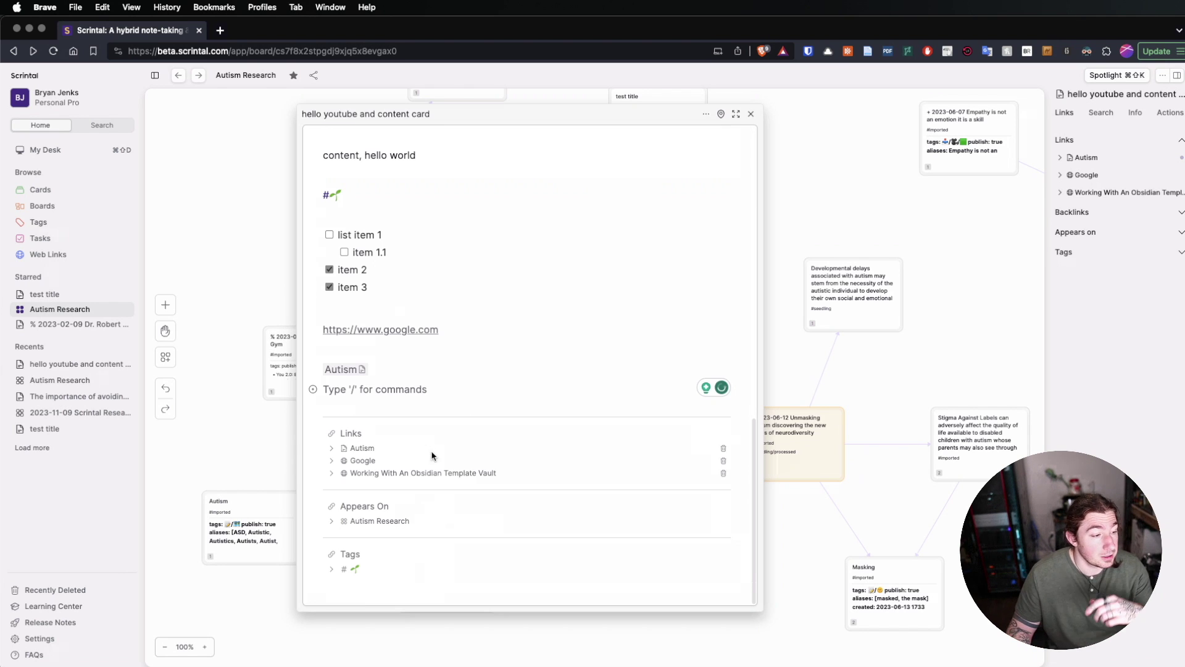
click(332, 448)
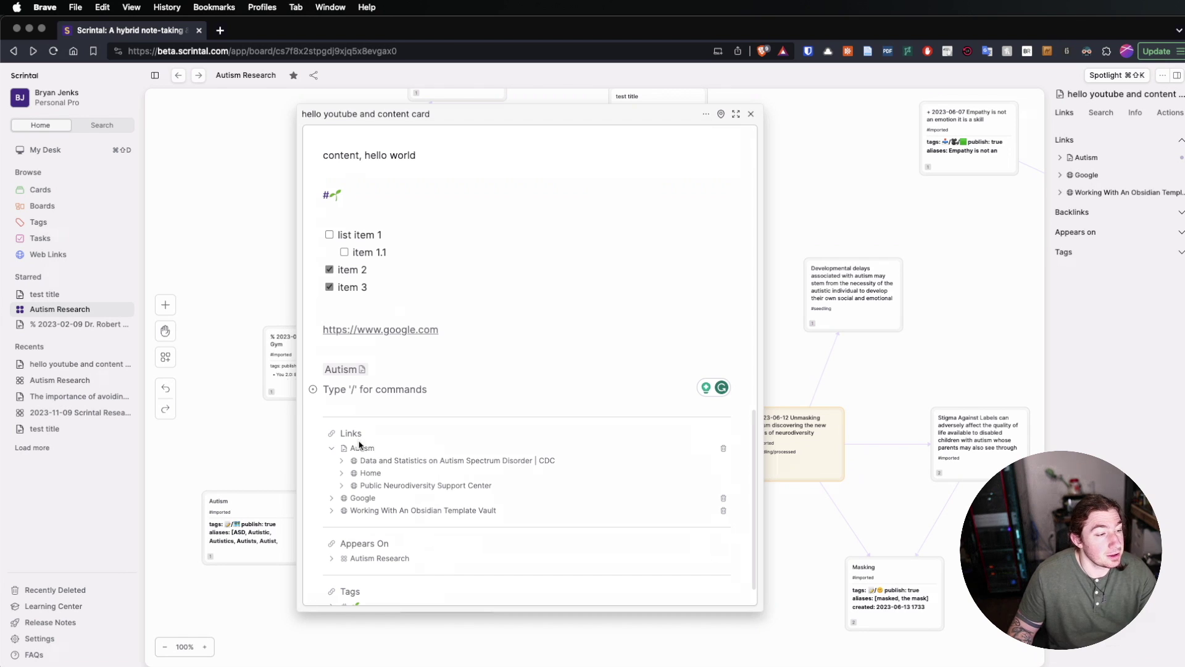
click(363, 448)
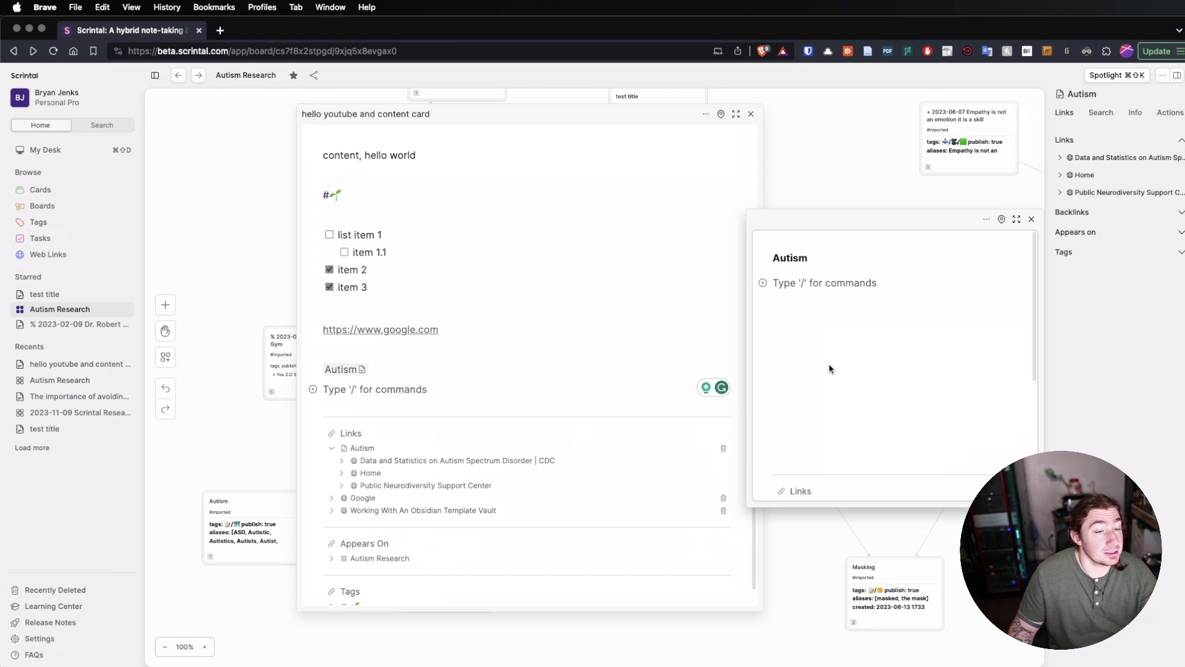
scroll(853, 385, down, 5)
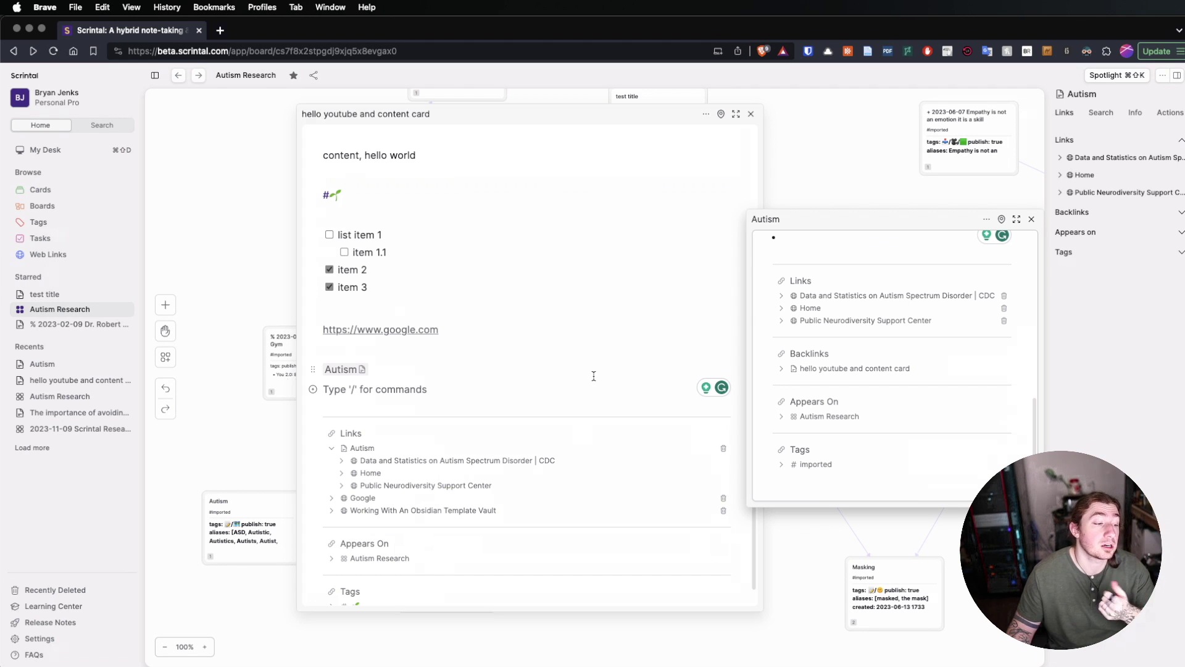
Examine which cards the Autism Research board holds in the card's Appears On section, and collapse the entry again.
scroll(561, 388, down, 2)
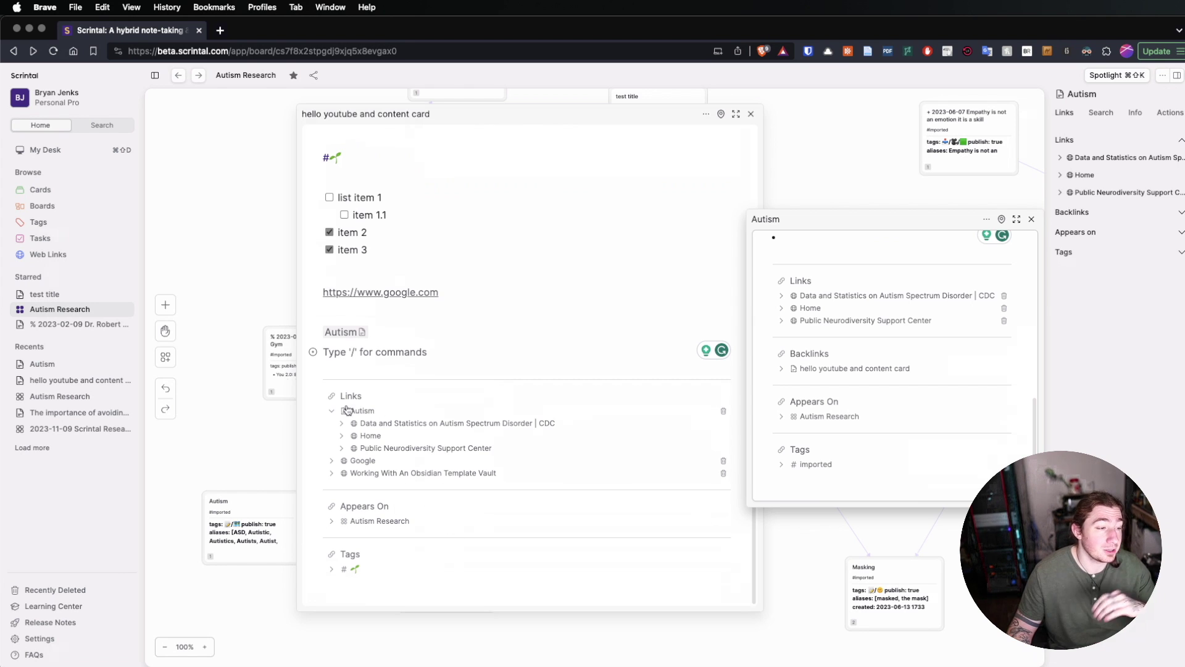
click(331, 521)
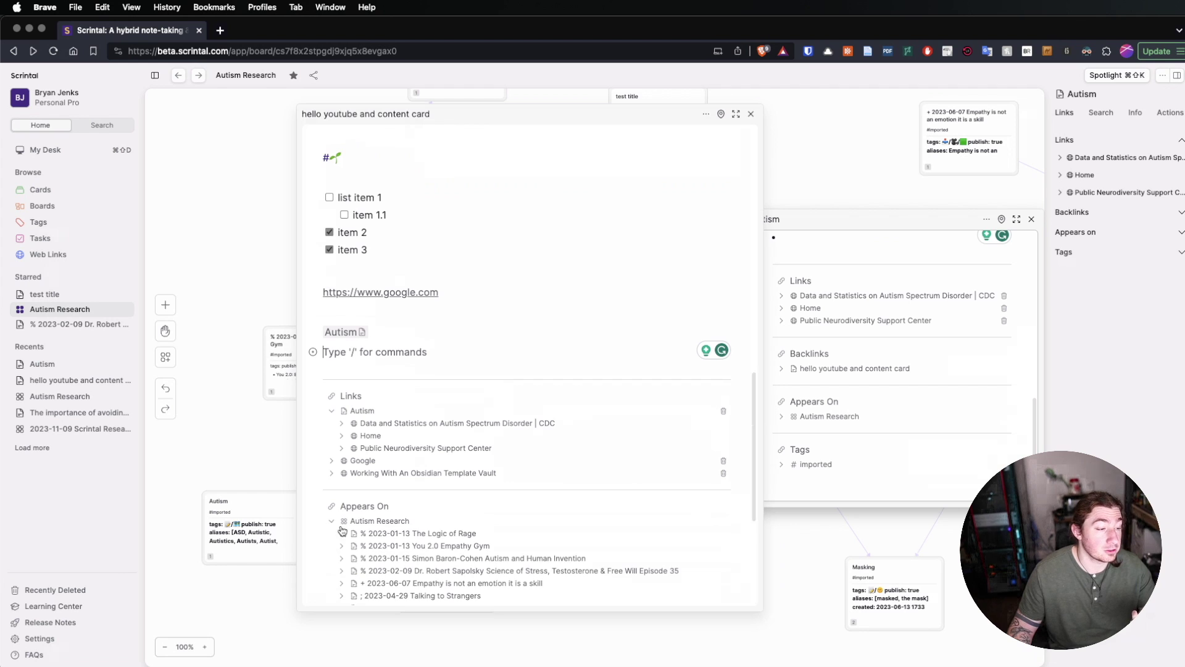
scroll(329, 525, down, 2)
click(332, 458)
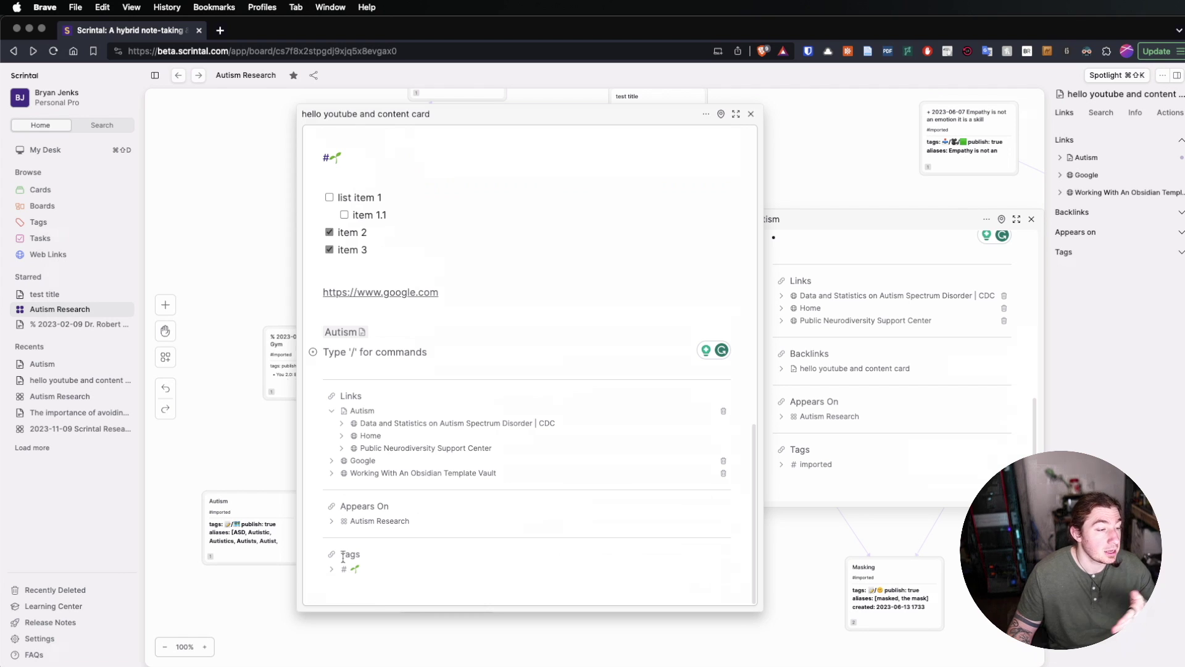
Insert a link to the 2023-11-09 Scrintal Research board on the line below the Autism card link.
click(471, 353)
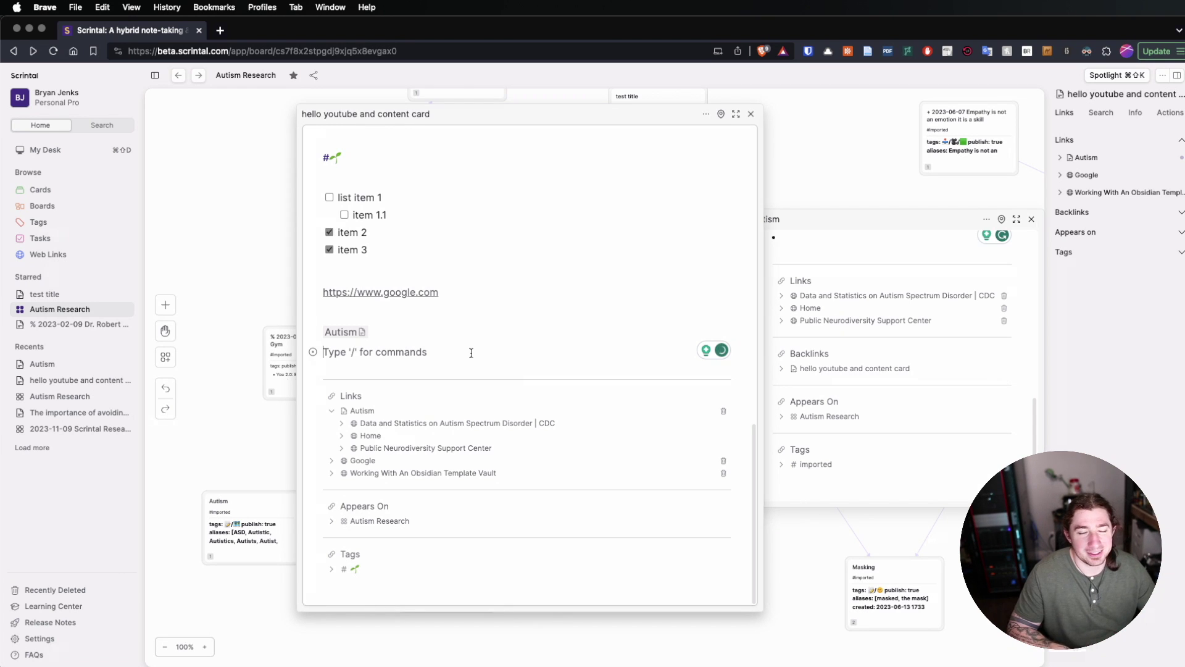
text(+)
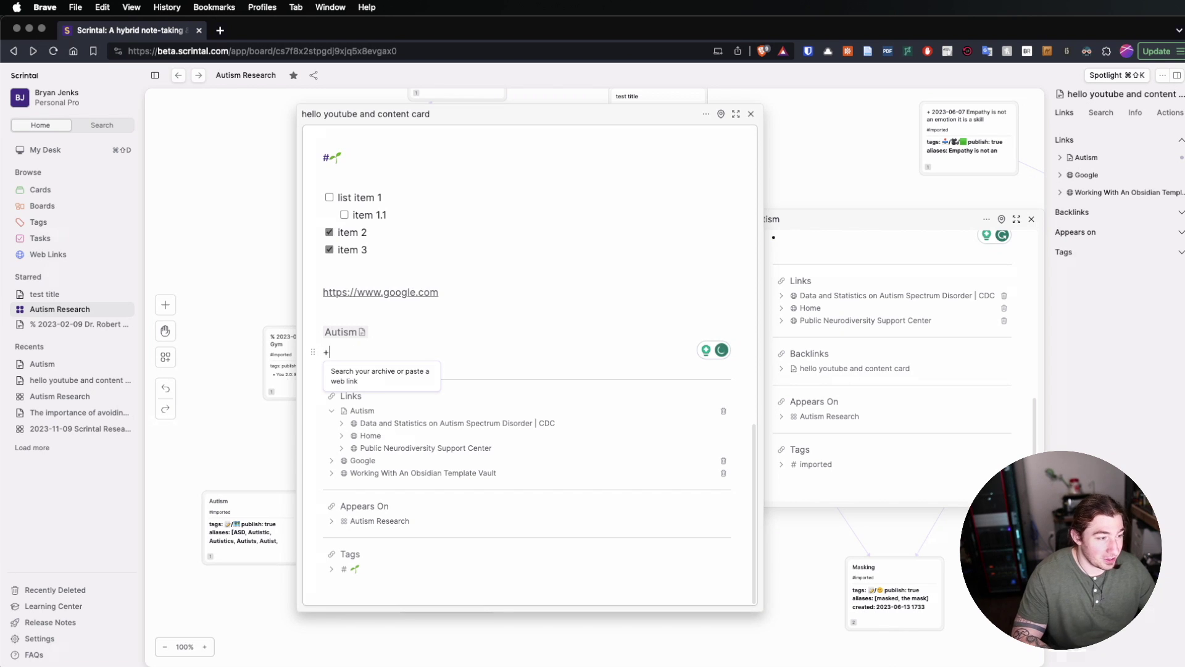
text(2023-11)
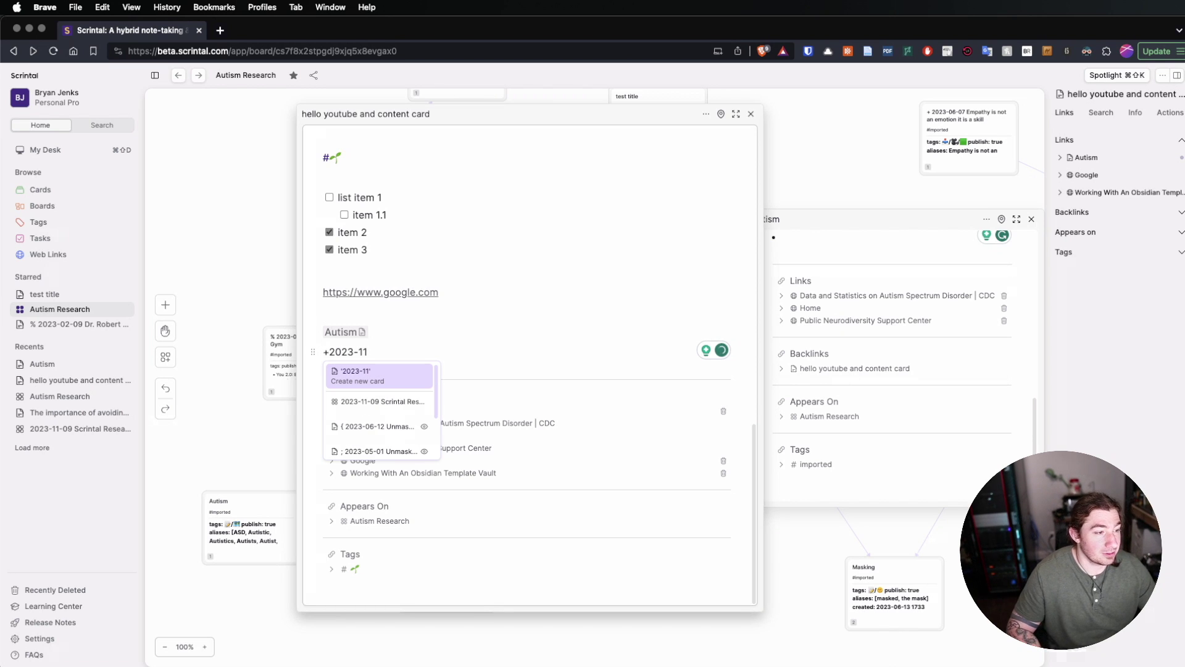
key(Down)
key(Return)
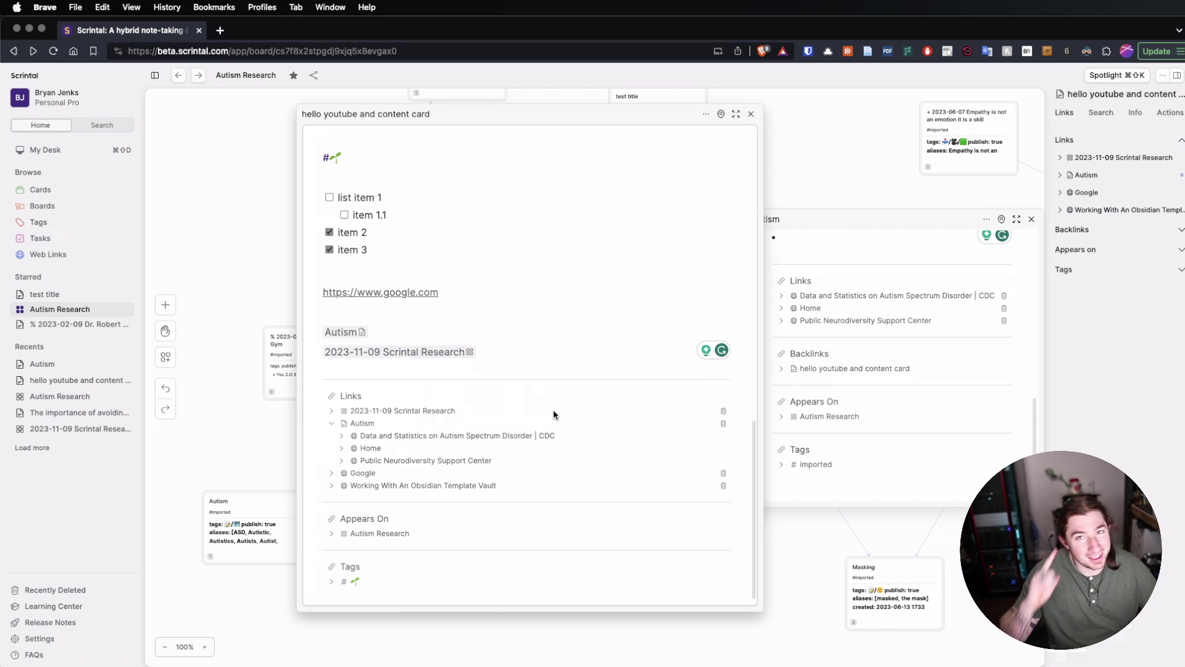
Add the words "inline code" formatted as inline code below the board link, separated by a blank line.
key(Return)
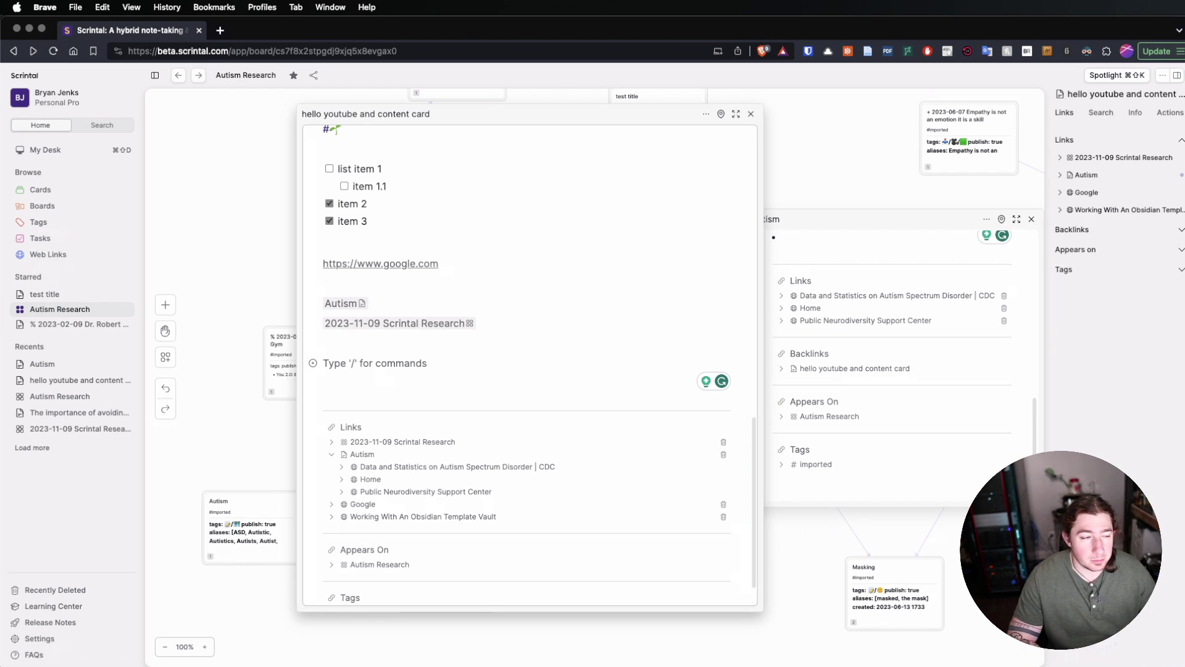
text(1)
key(BackSpace)
text(`)
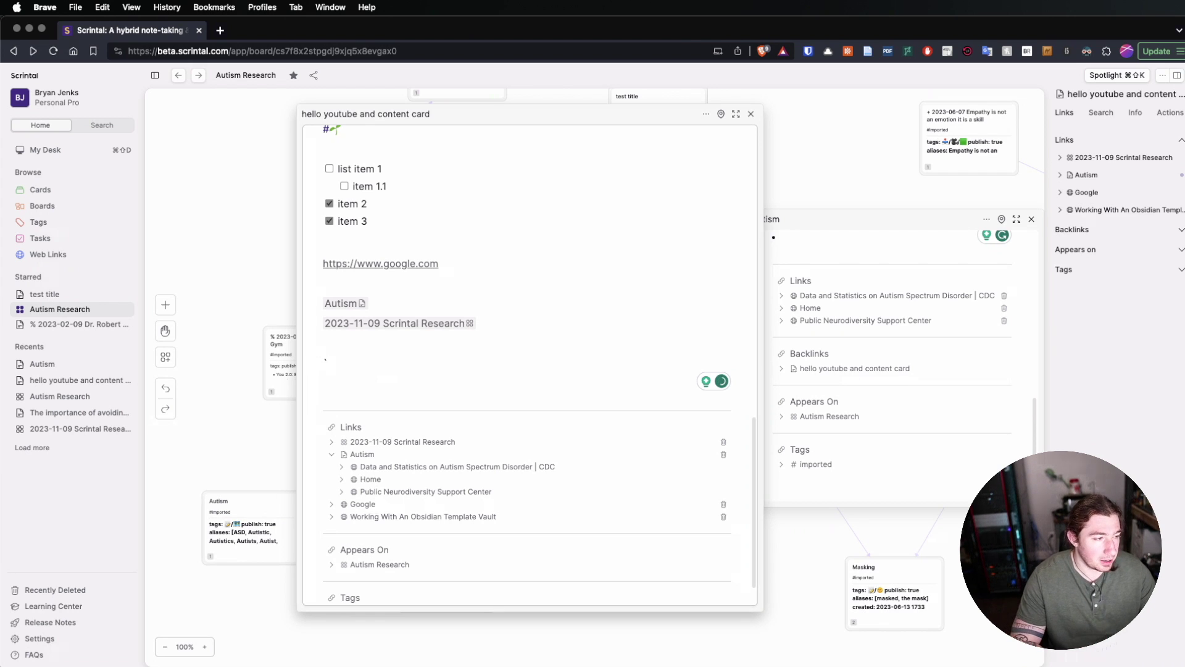
text(i)
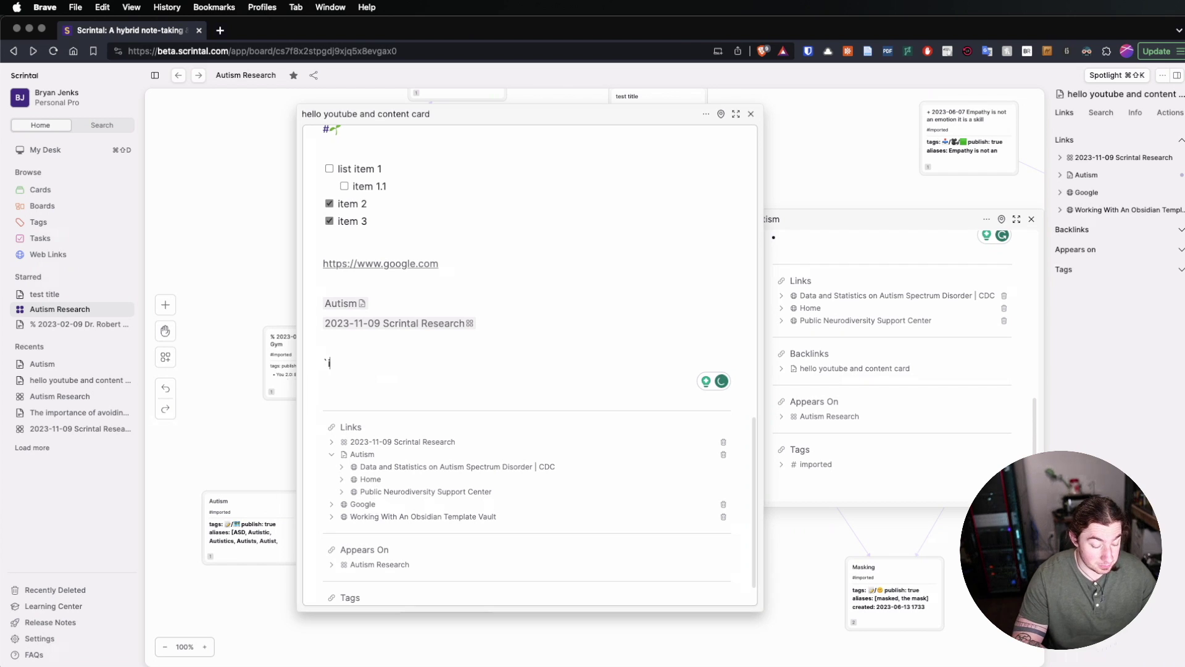
text(nnline code`)
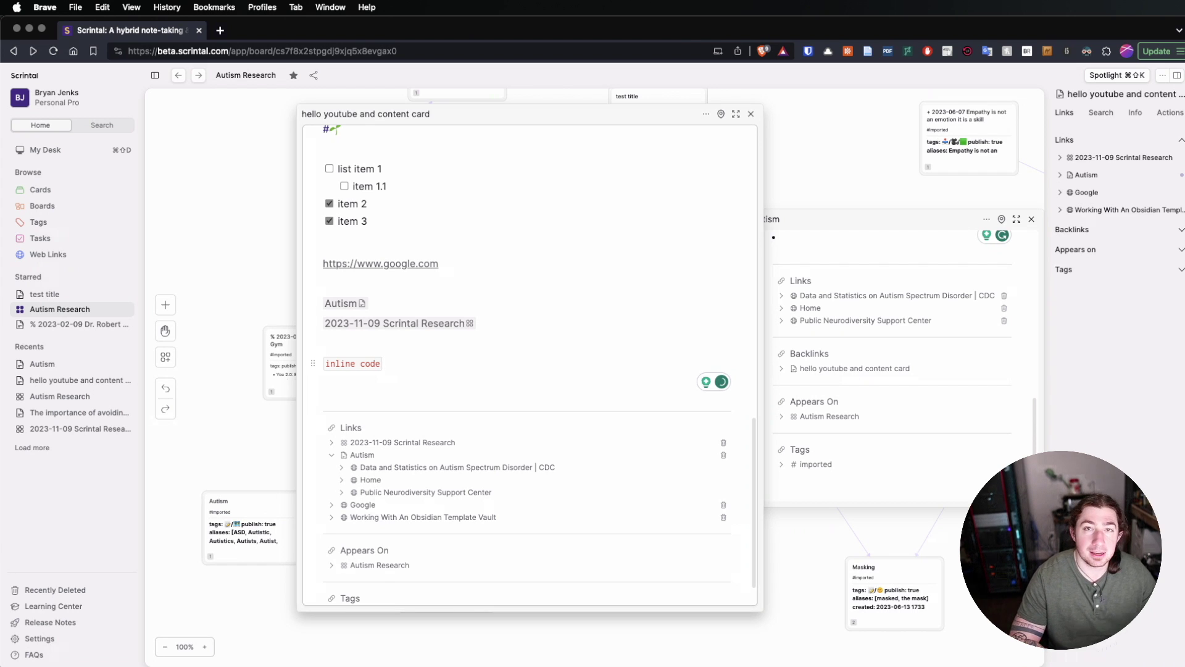
Enter print('hello world') on the line below the inline code and format it as a code block.
key(Return)
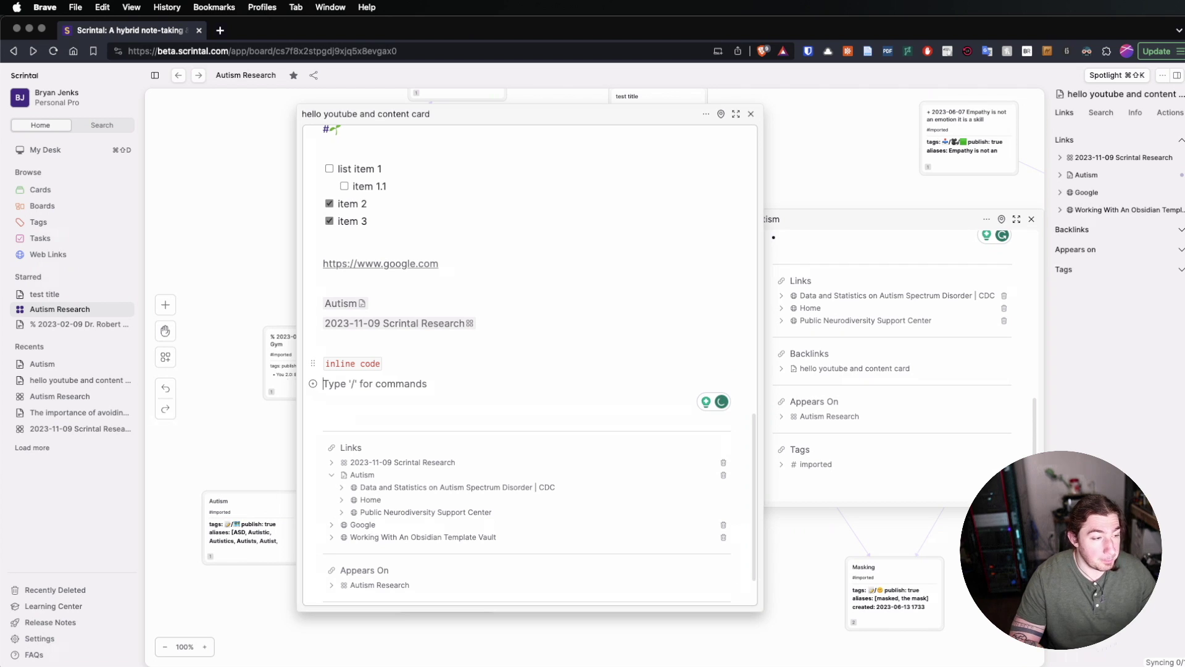
click(312, 384)
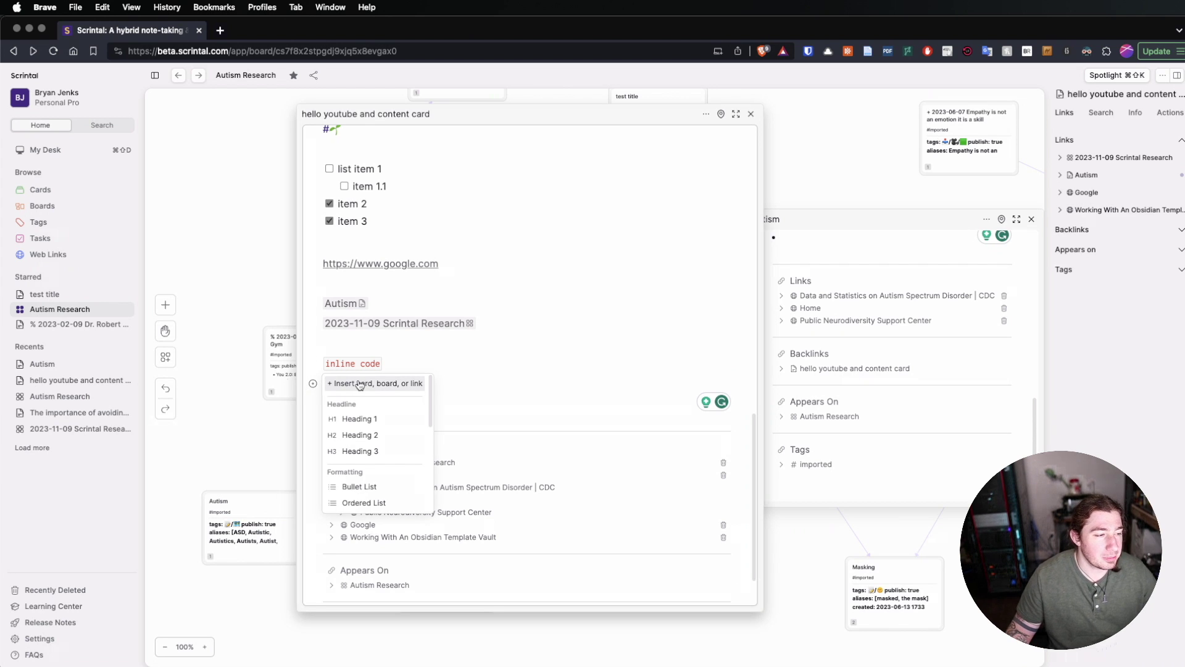
click(483, 377)
click(409, 384)
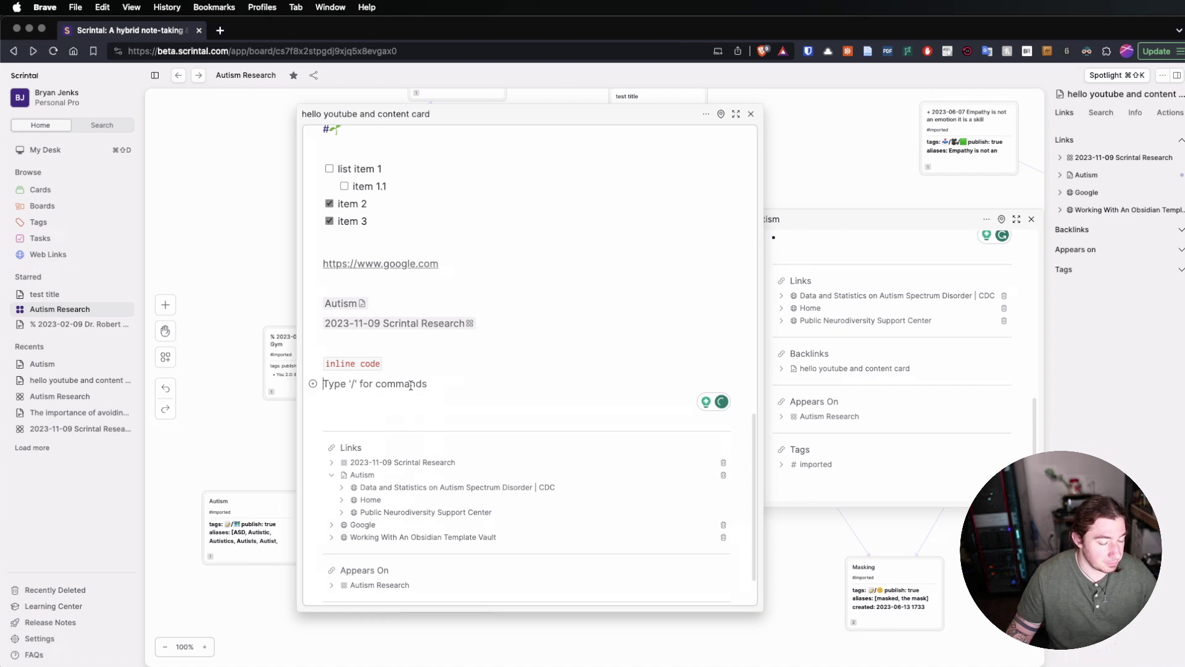
text(pr)
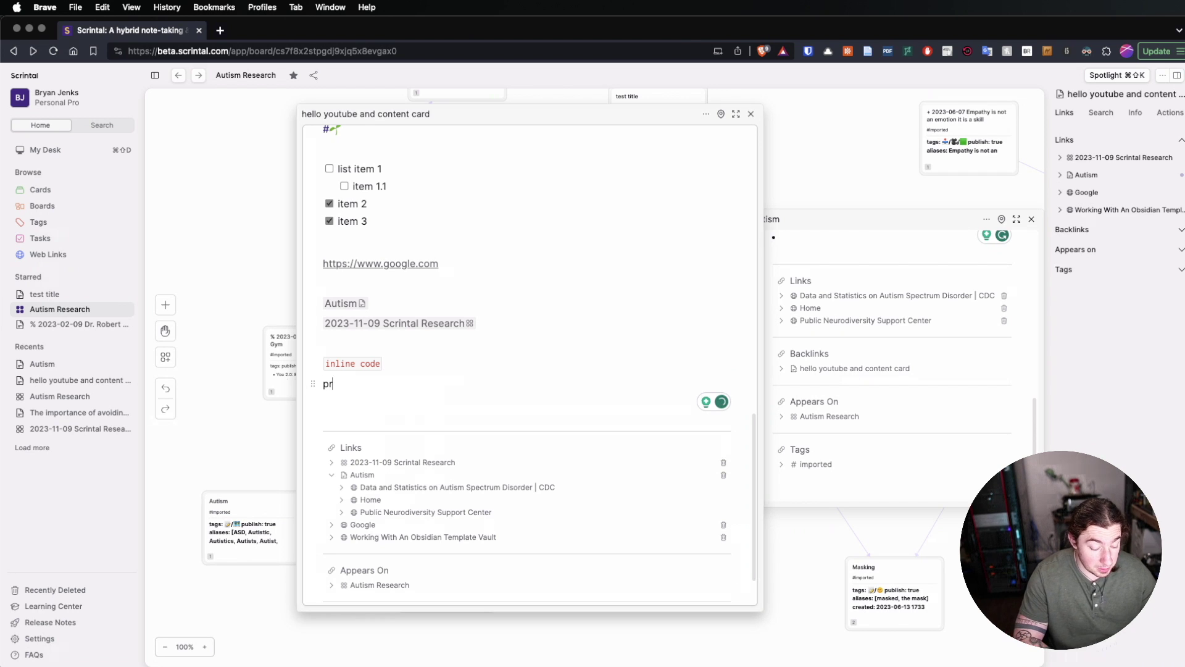
text(int('hello world'))
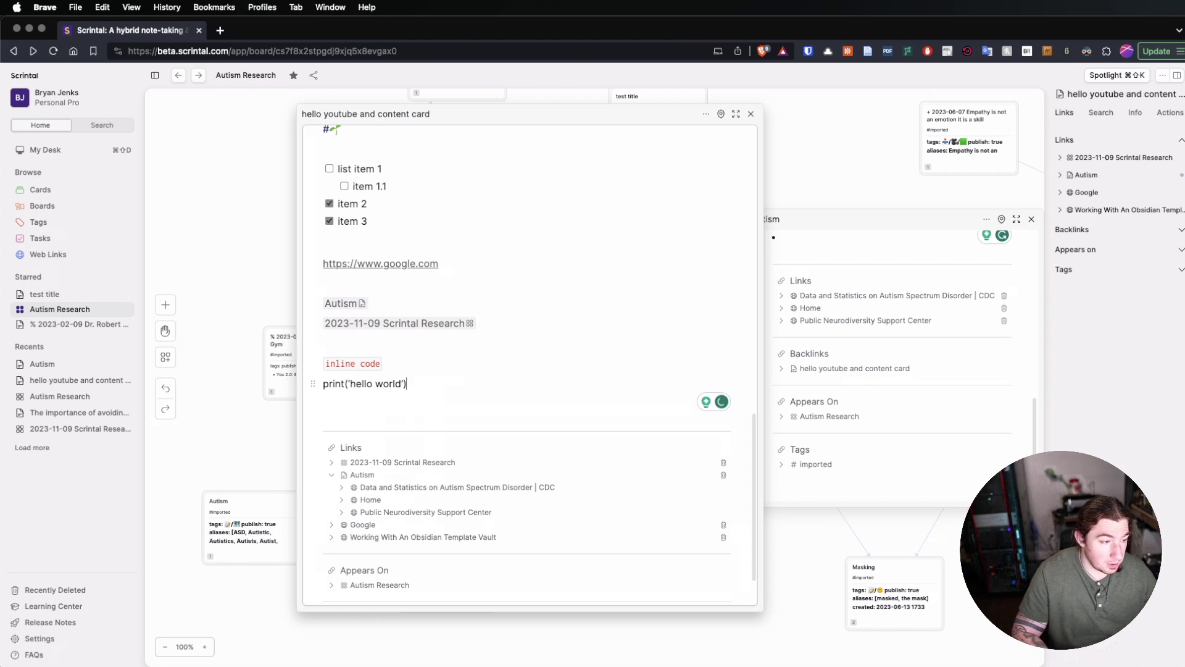
key(super+shift+Left)
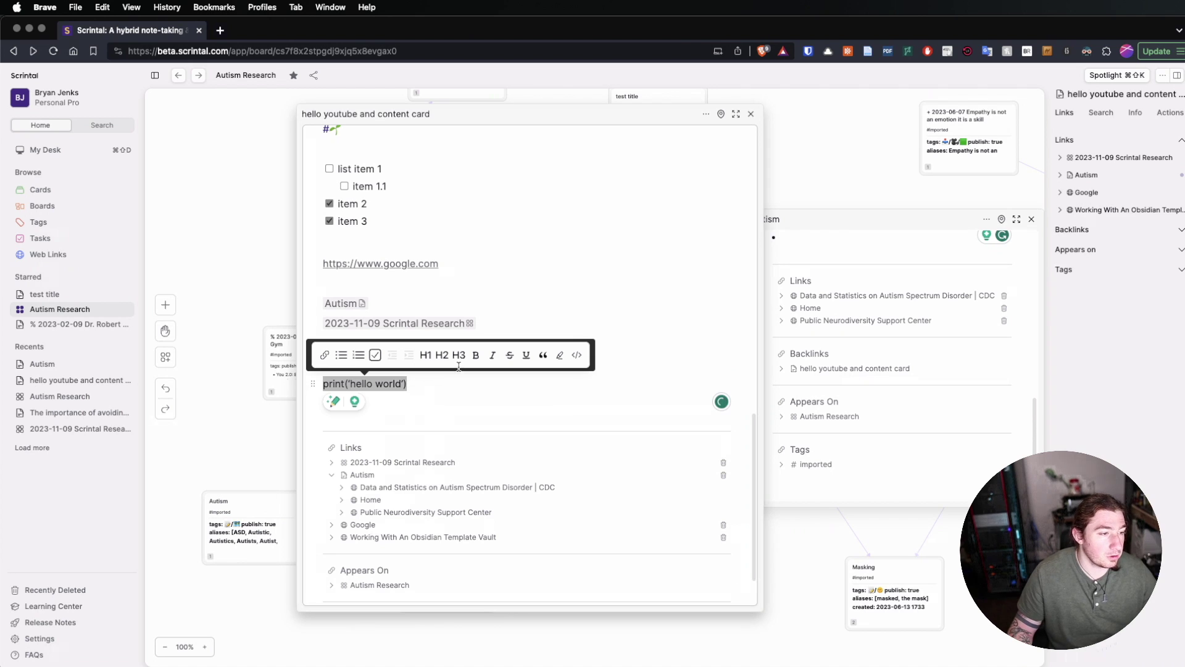
click(577, 360)
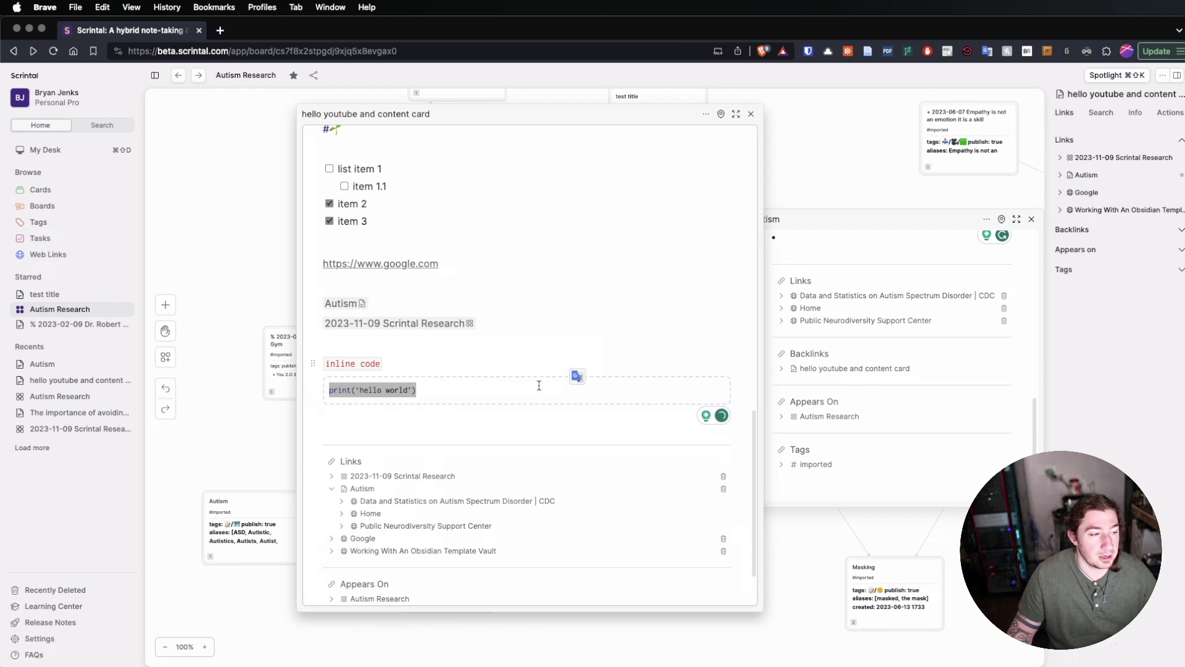
Add a second line reading sjdhfglksjdfh to the code block, and continue on the line below the block.
click(529, 395)
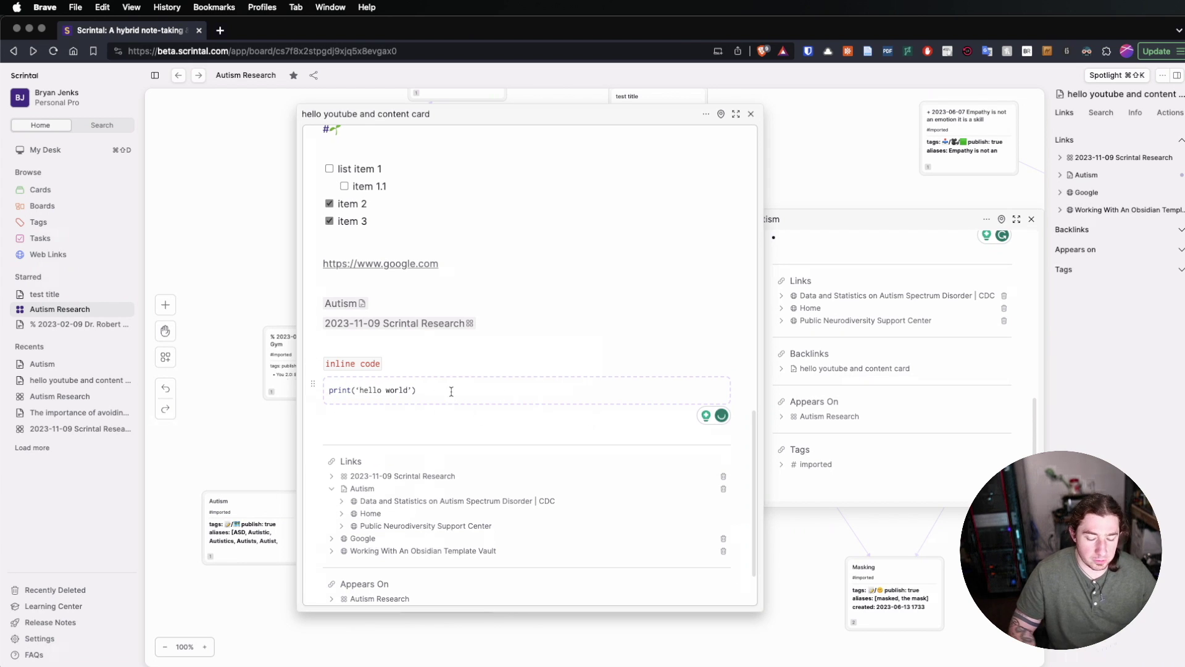
key(Return)
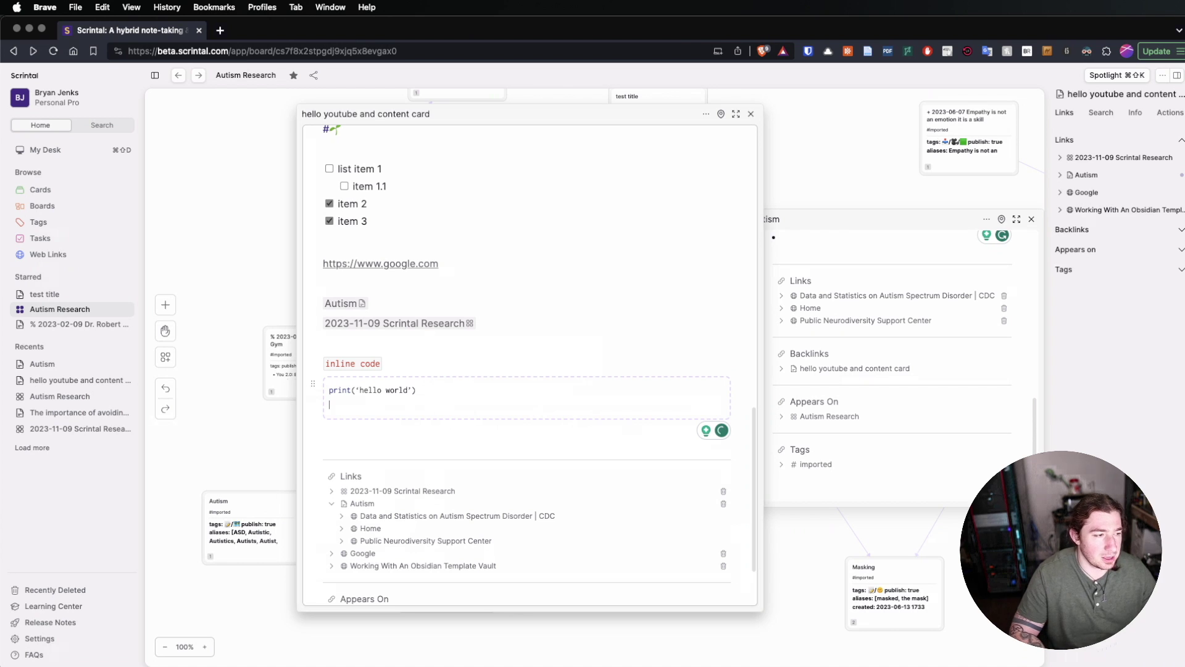
text(sjdhfglksjdfh)
click(409, 434)
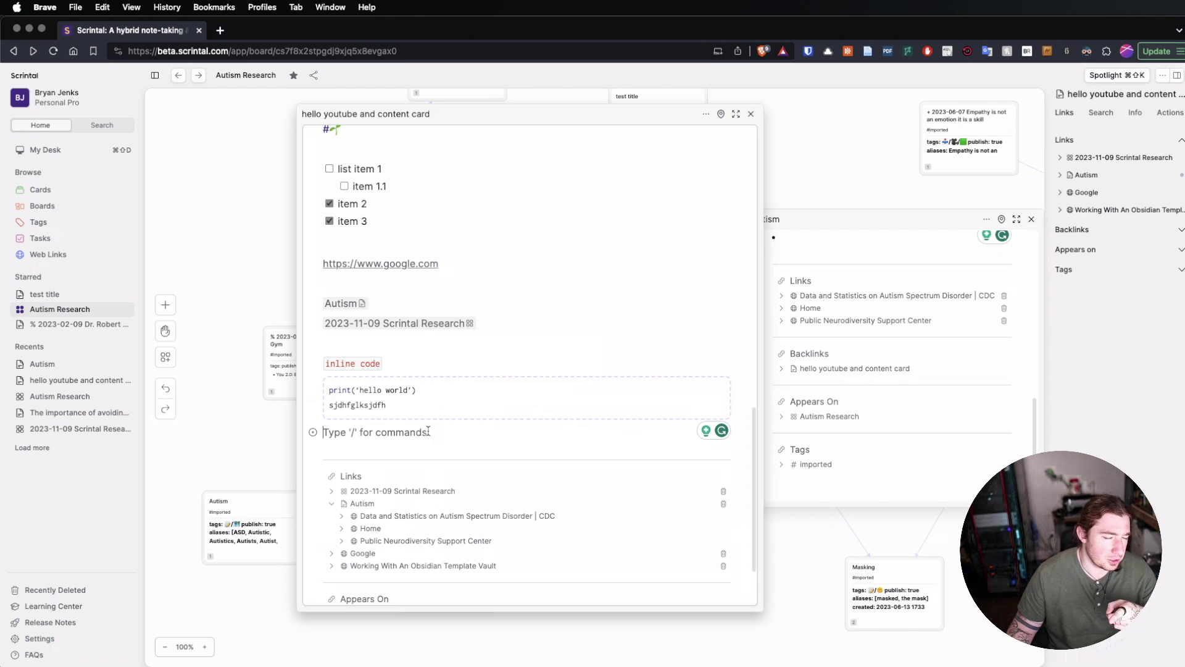
Enter != as inline code followed by the ≠ symbol on the line below the code block.
scroll(436, 422, down, 1)
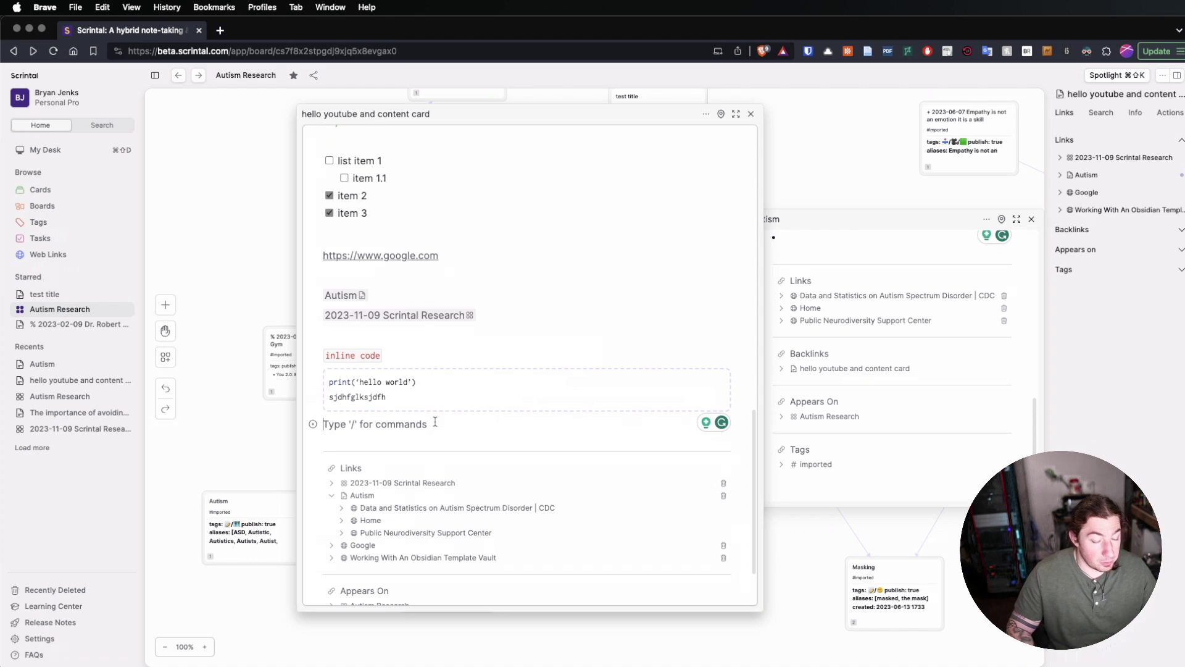
text(`)
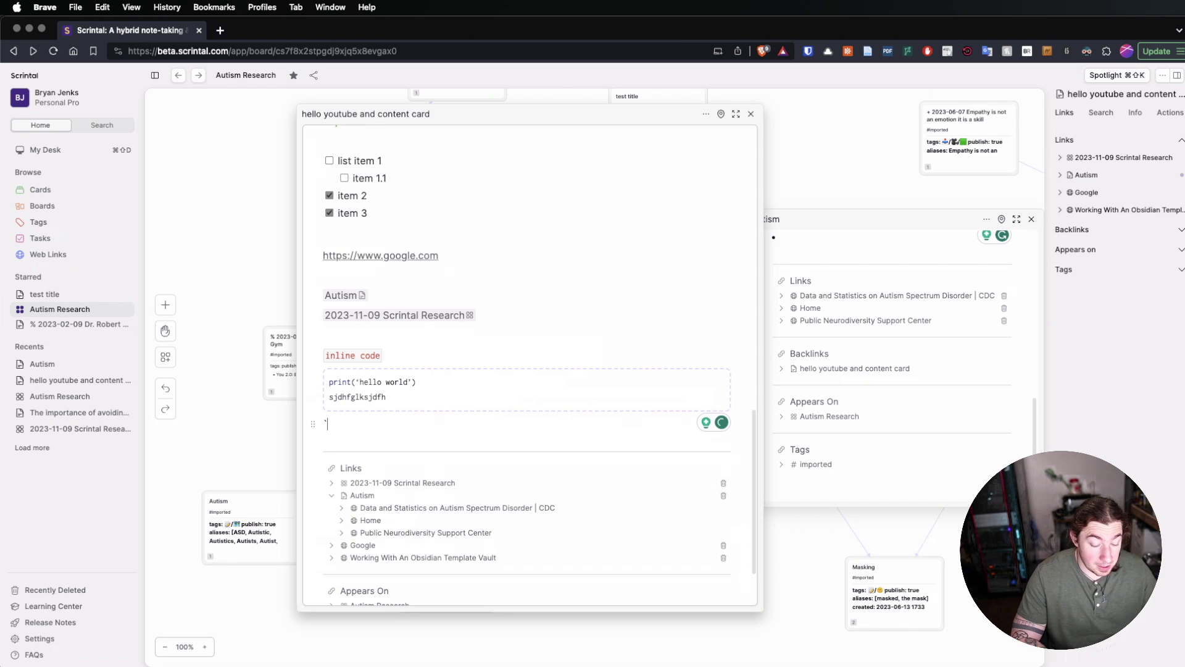
text(`)
text(`)
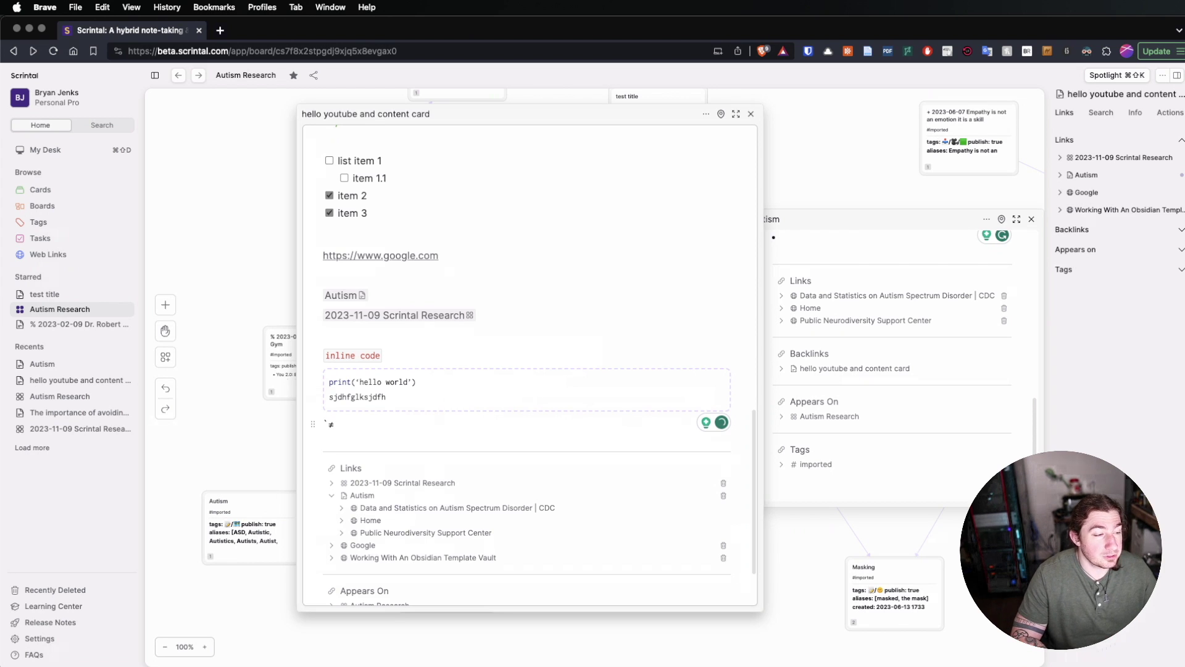
text(`)
key(BackSpace)
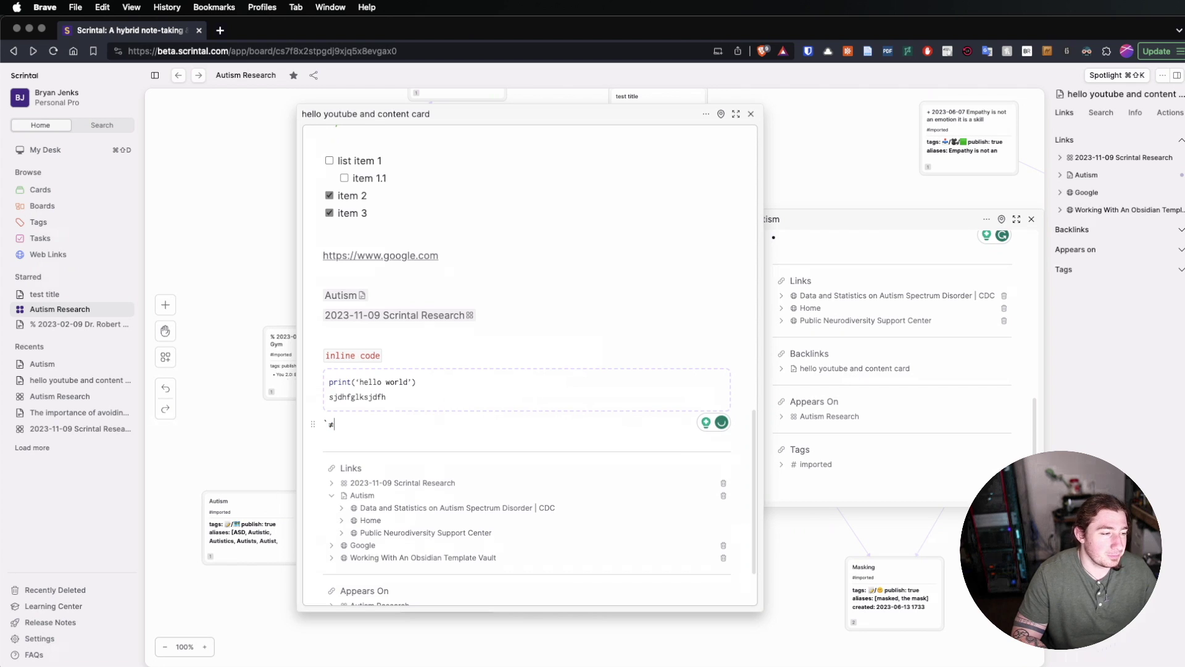
key(BackSpace)
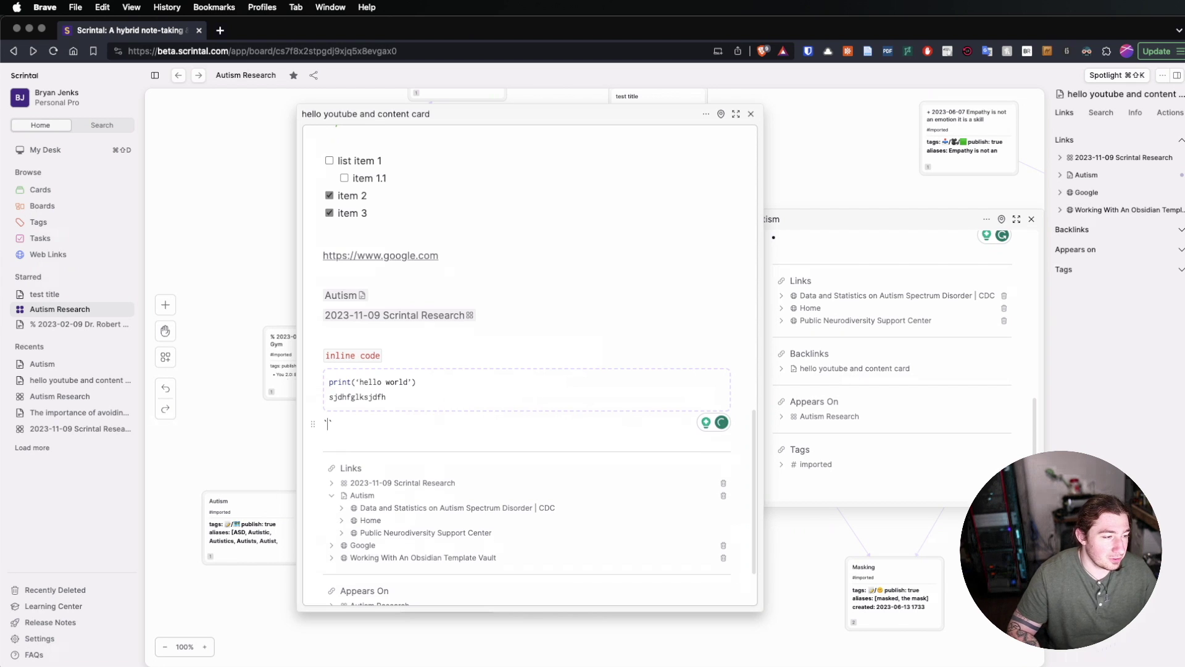
text(=)
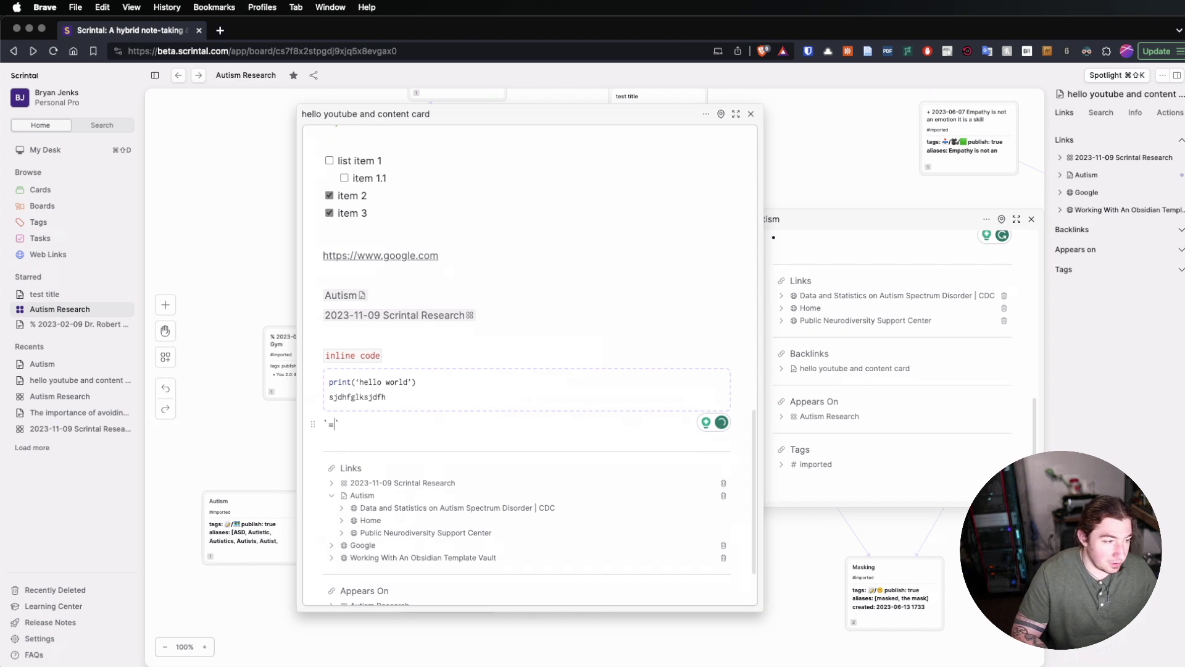
text(`)
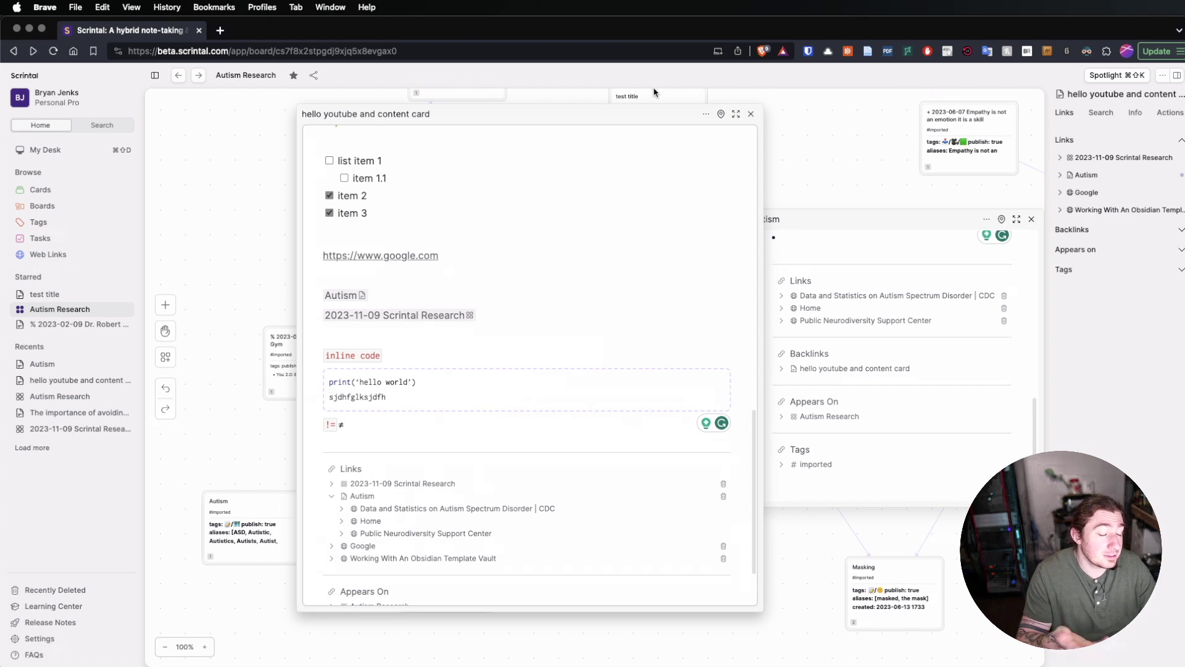
Try entering the <= and >= operators on a new line below the ≠ symbol, clearing the line after each.
key(Return)
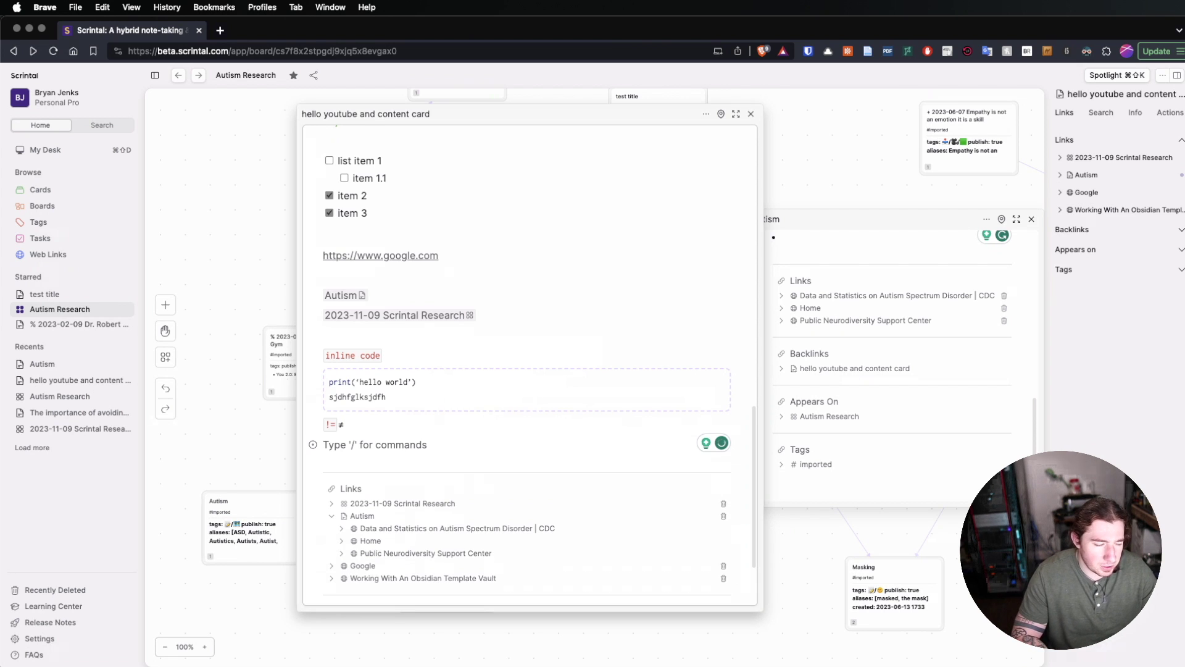
text(<=)
key(BackSpace)
key(BackSpace)
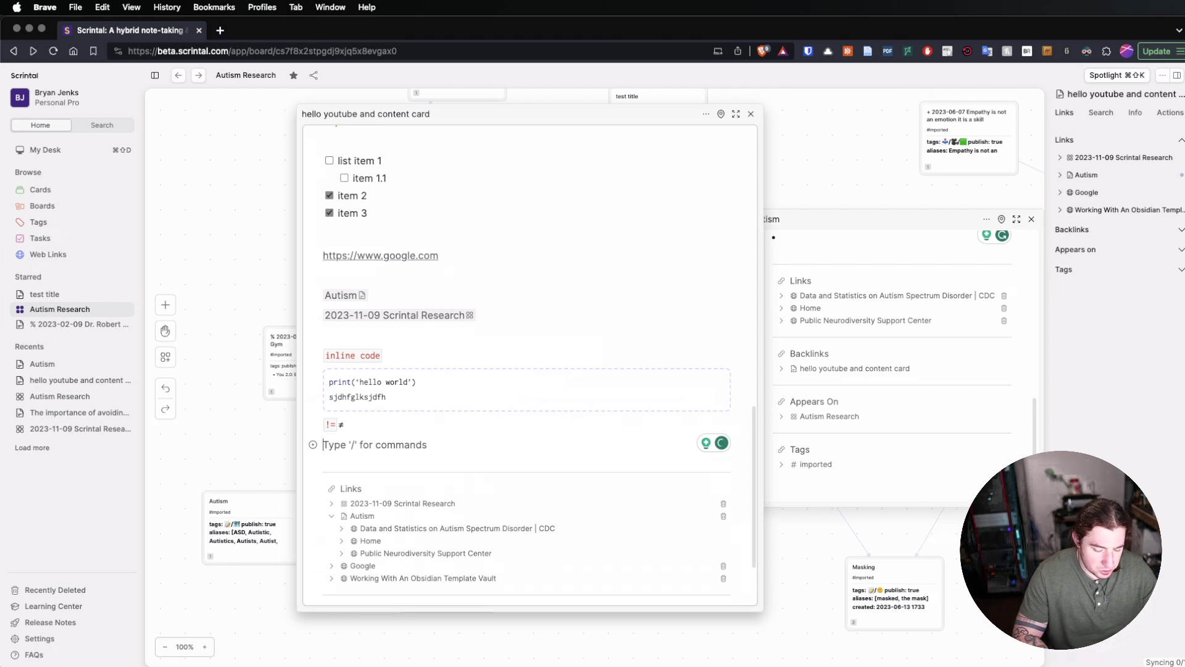
text(>=)
key(BackSpace)
key(BackSpace)
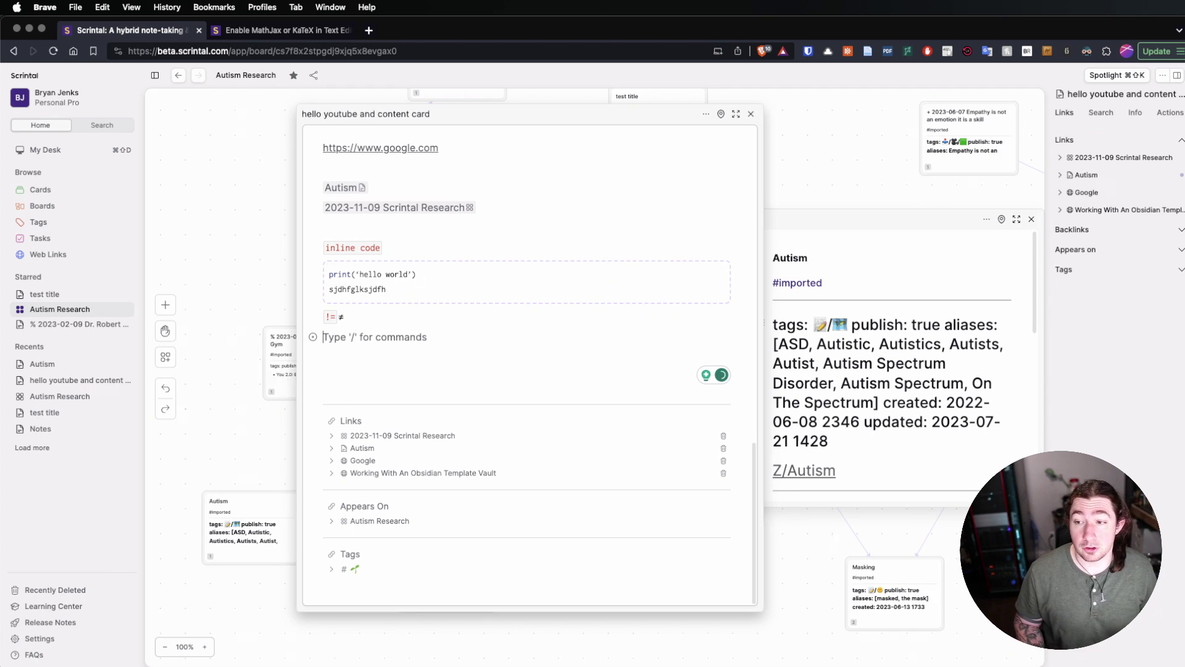
Enter the inline math formula \$\sum{\pi}$ on the line below the ≠ symbol, check its source, and continue below it.
text(\$)
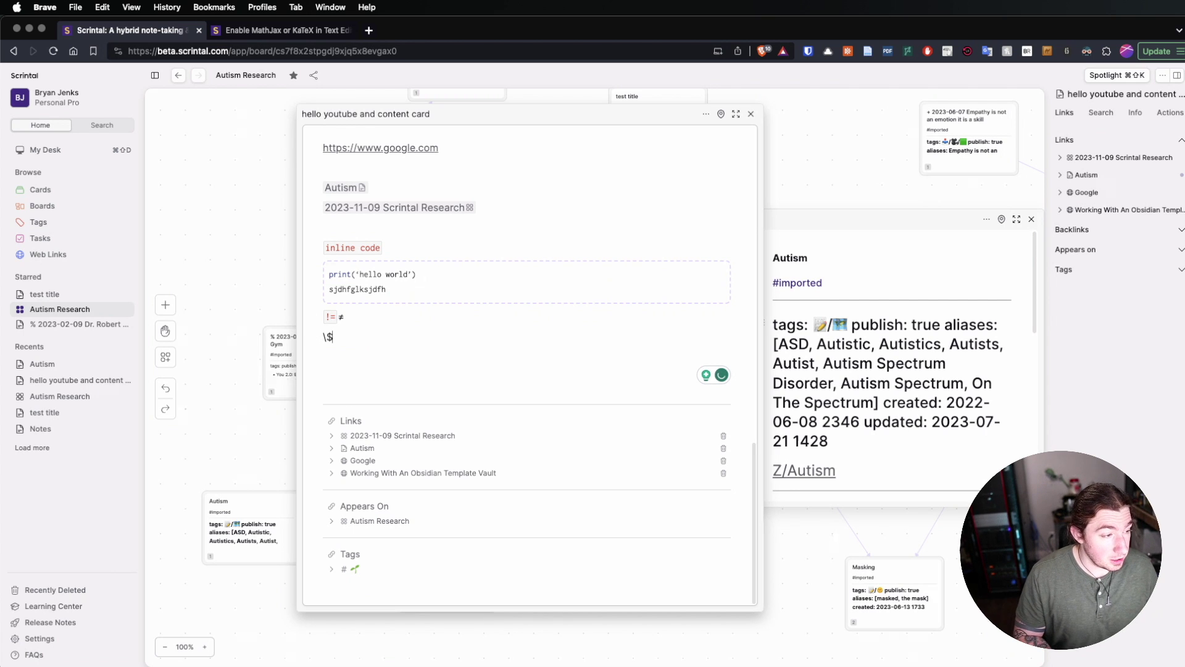
text($)
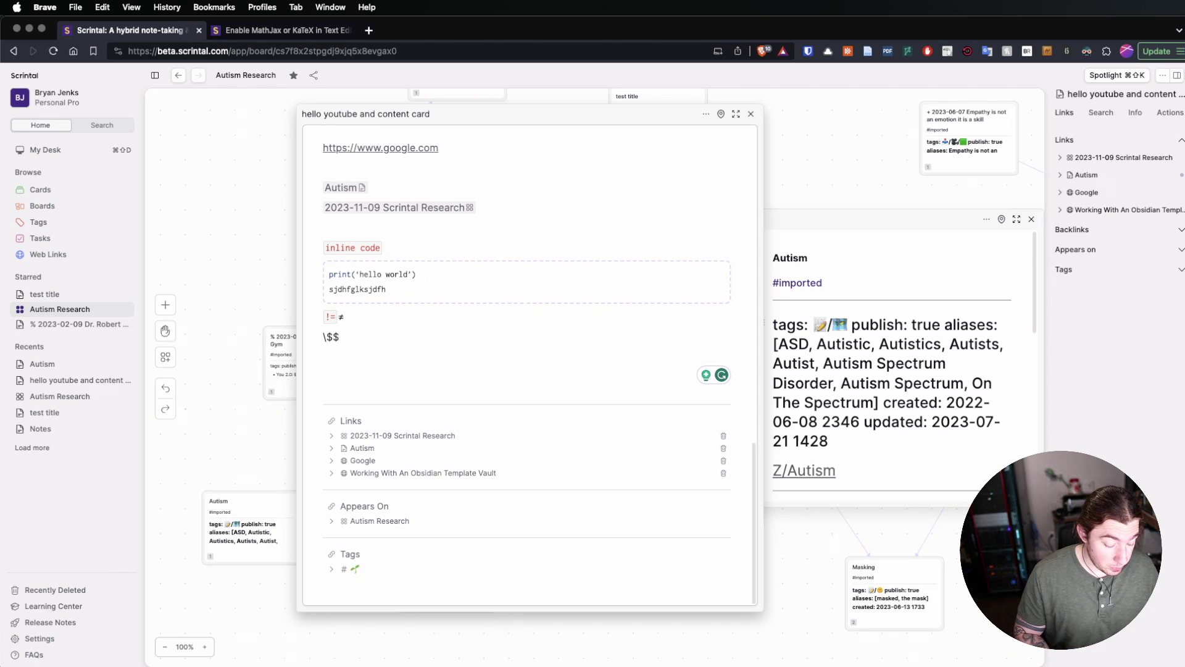
text(\sum{)
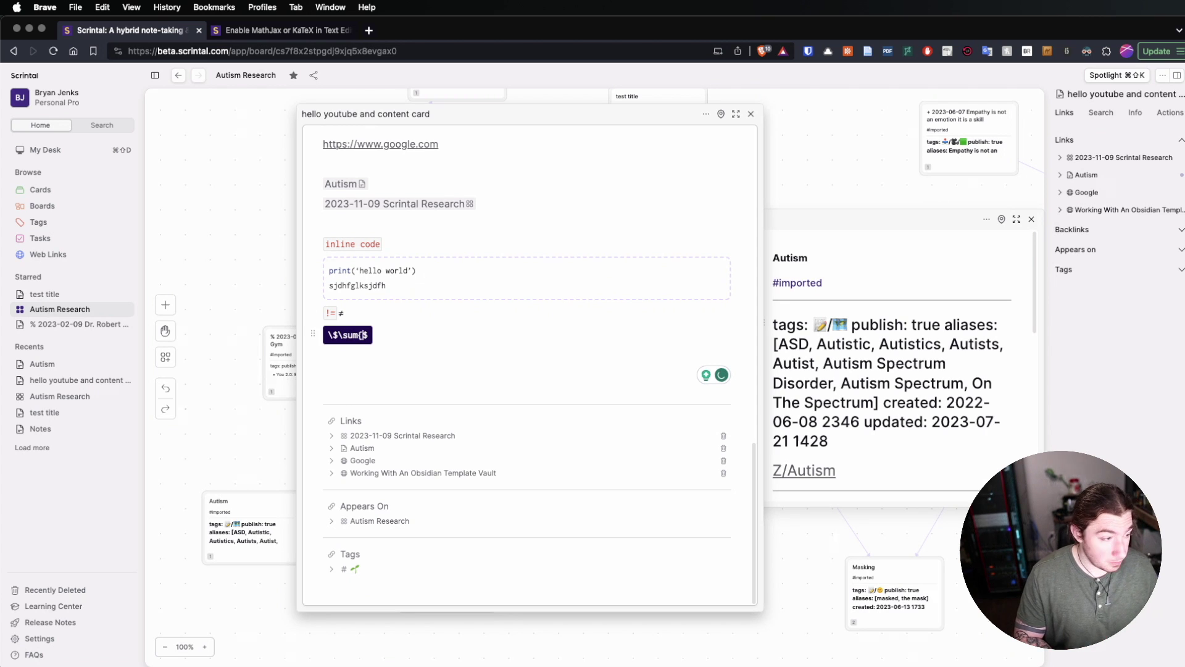
text(\pi)
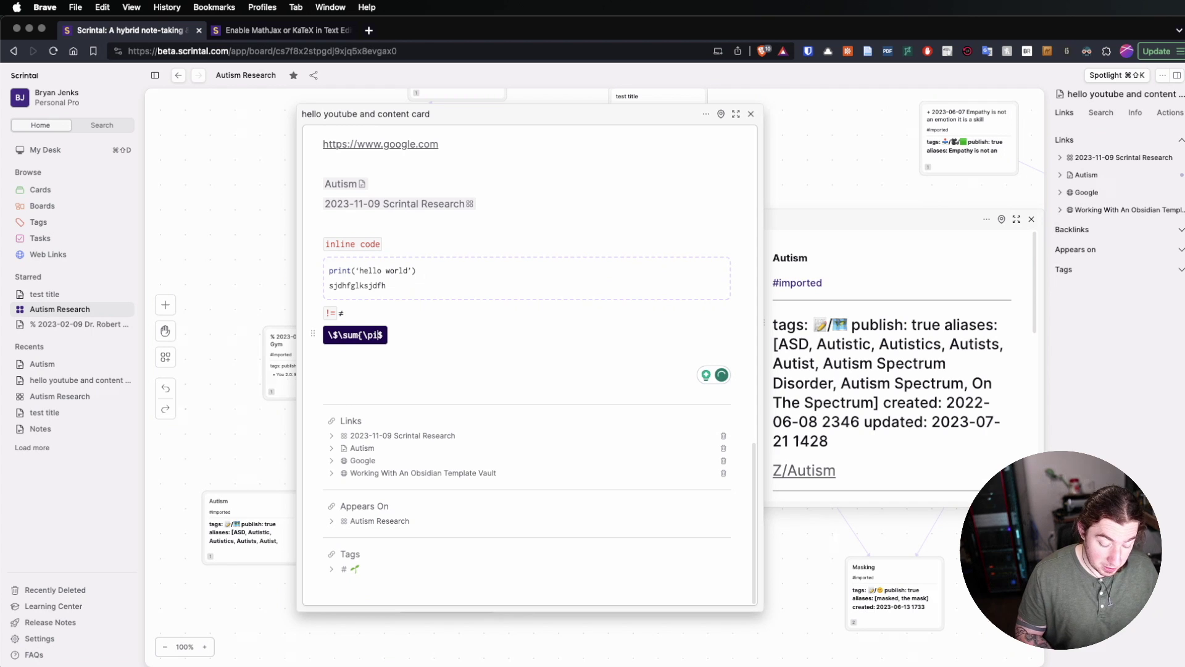
text(})
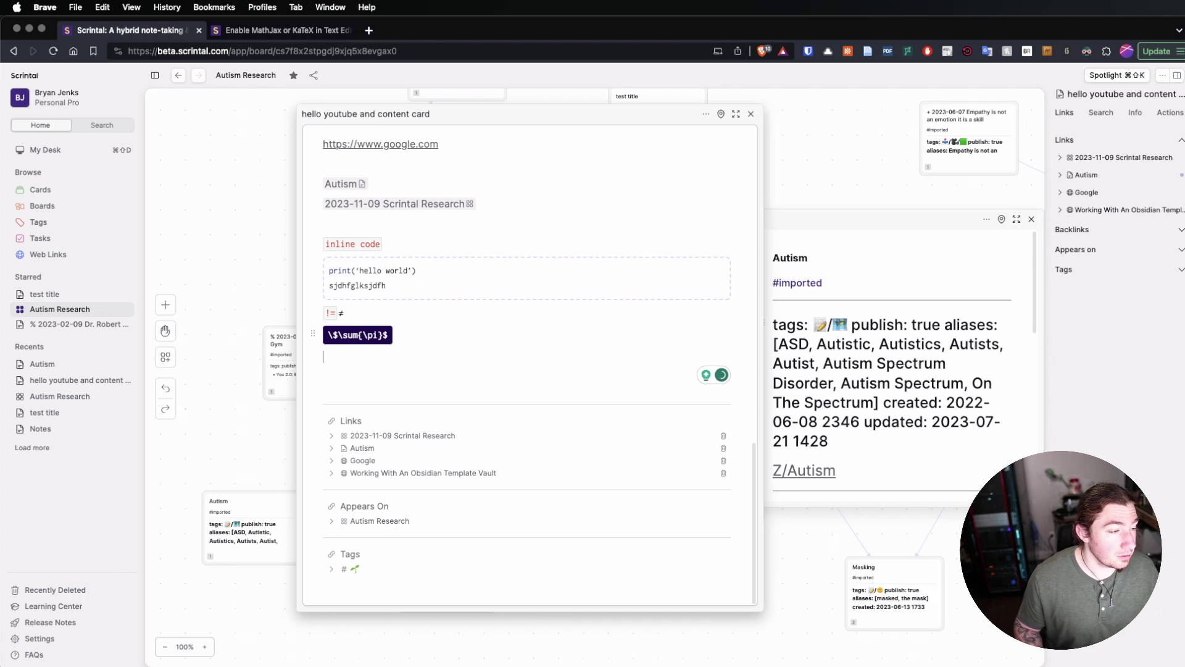
click(344, 339)
click(382, 349)
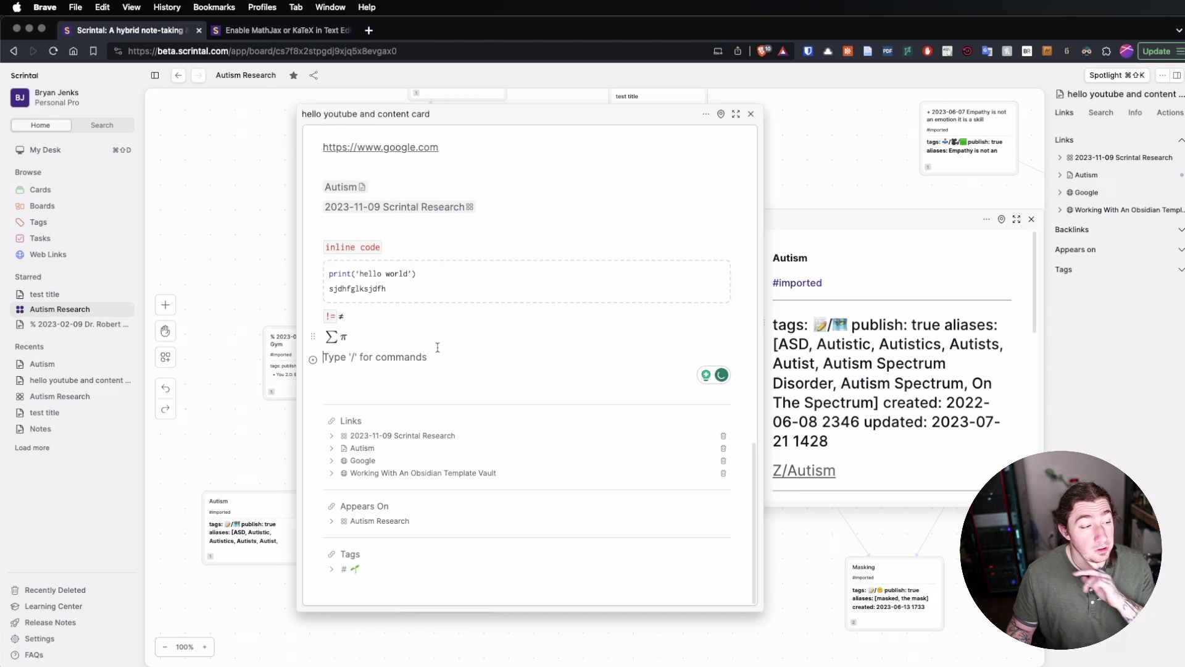
click(365, 337)
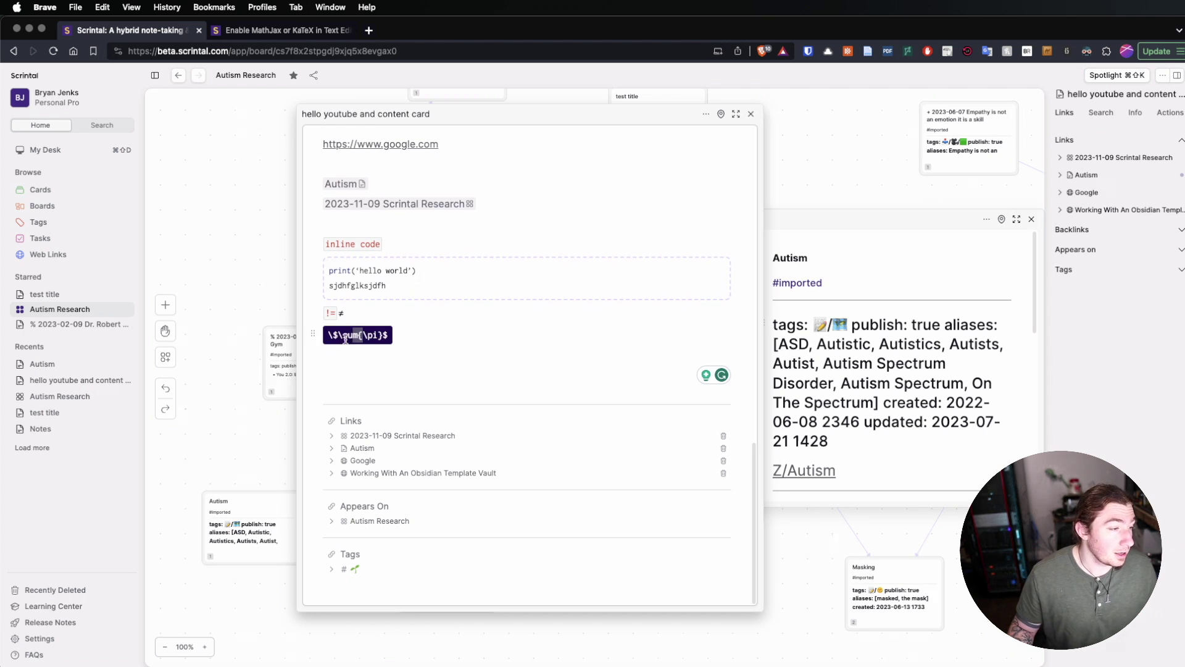
click(409, 364)
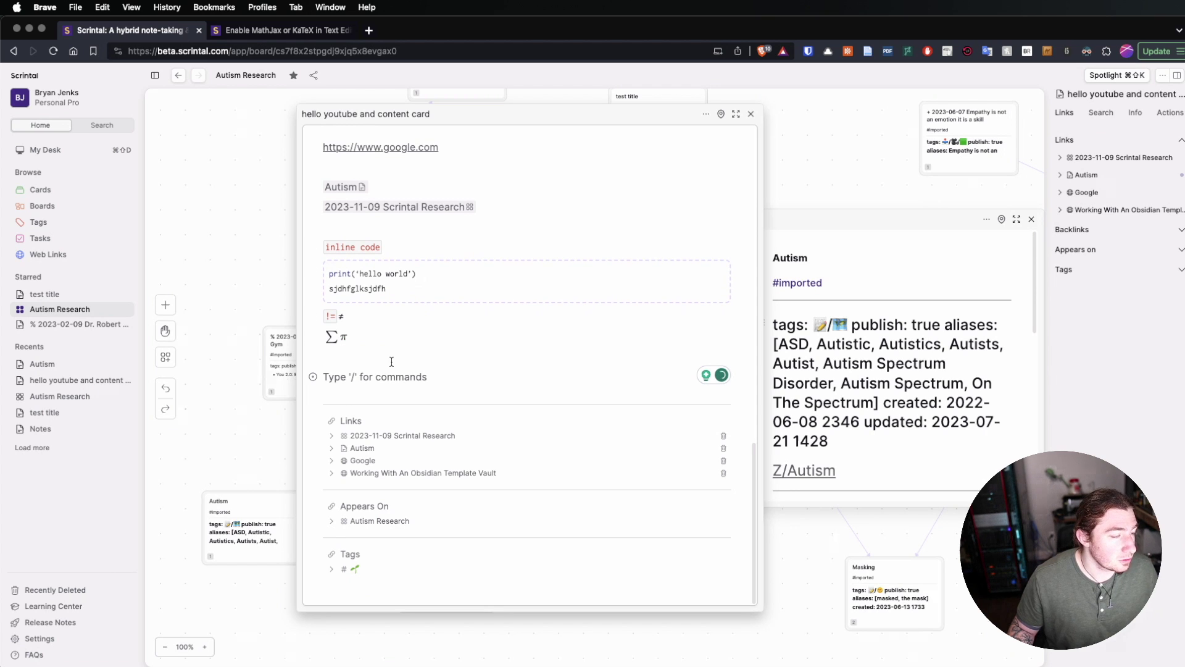
Add a line reading "plain text" below the formula and highlight it.
text(plai)
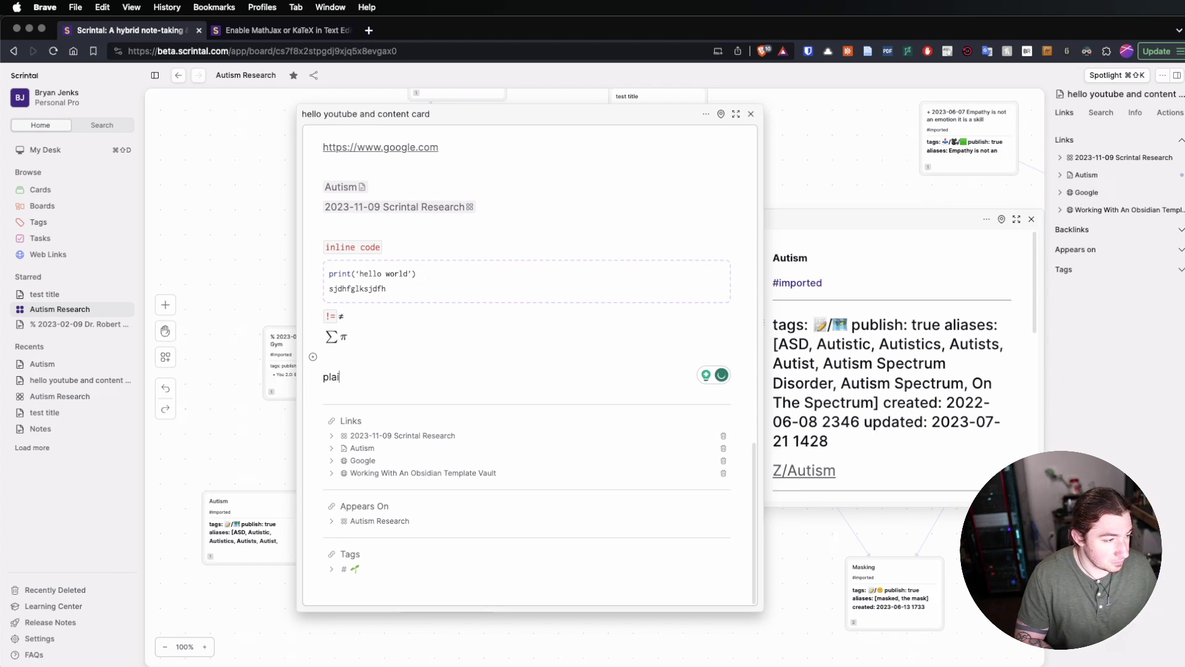
text(n text)
key(super+shift+Left)
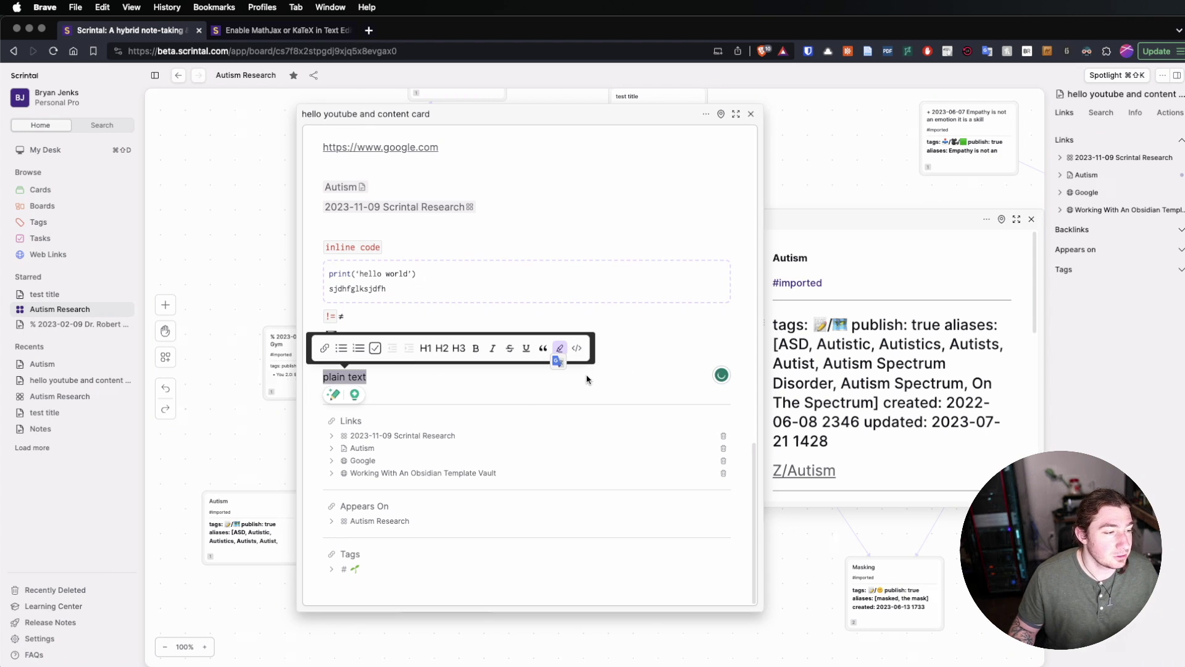
click(559, 354)
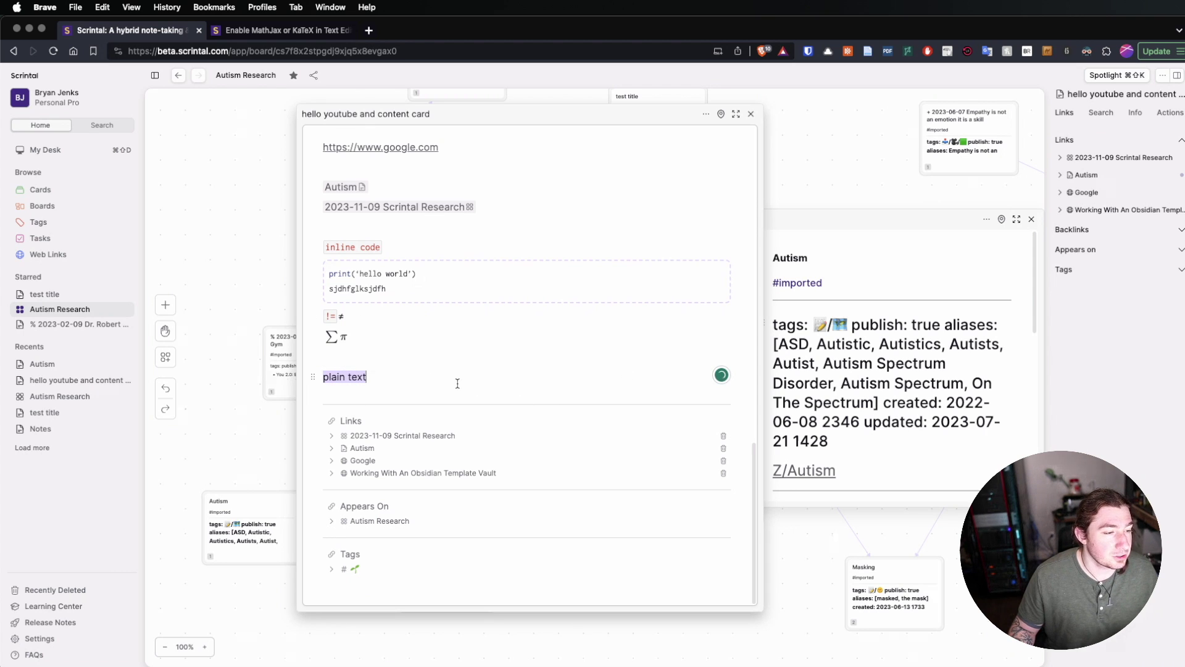
double_click(355, 377)
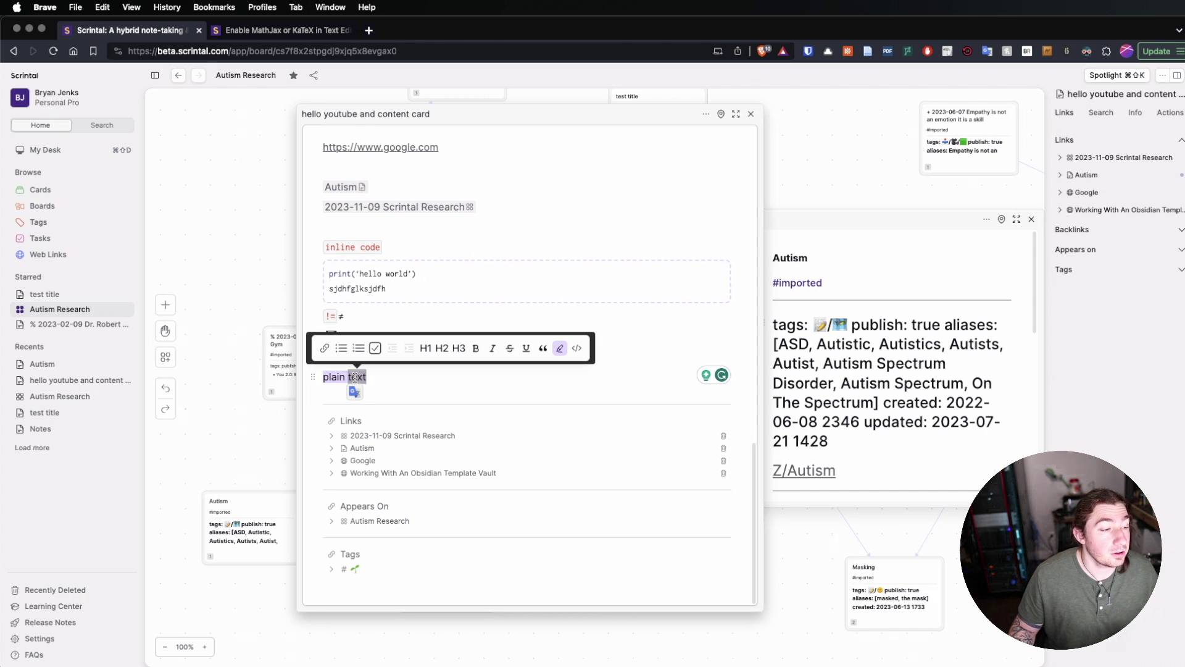
Close the open "hello youtube and content card" and Autism card windows to return to the Autism Research board.
key(Escape)
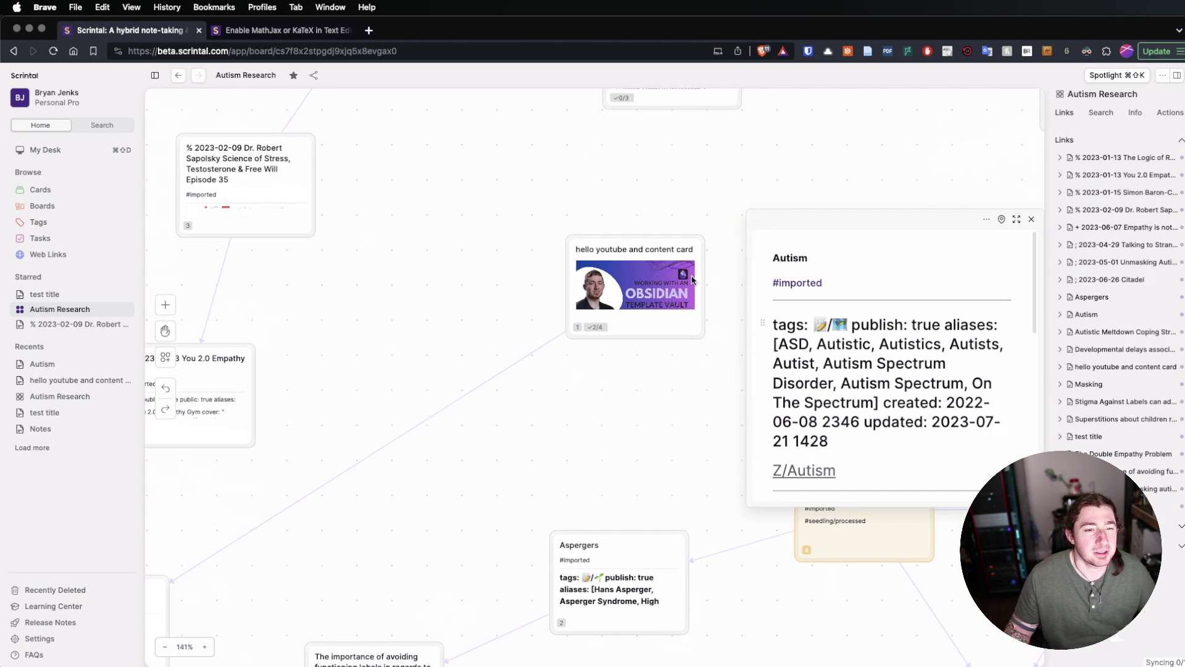
click(1030, 220)
scroll(715, 271, up, 5)
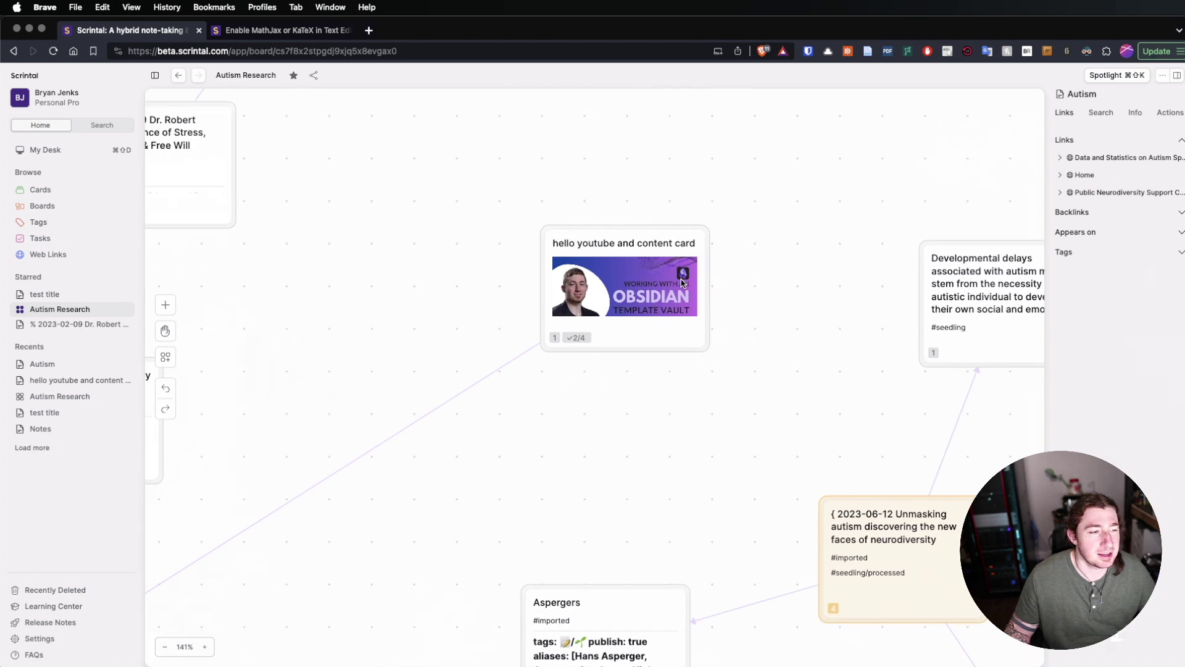